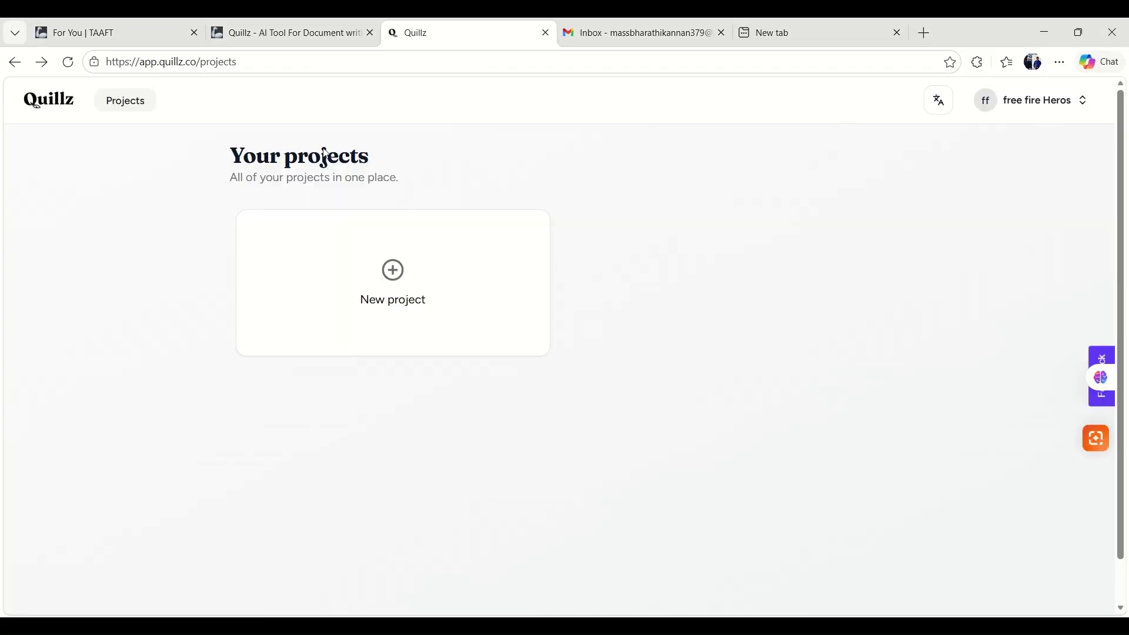
- Start a new project from scratch and name it Bharathi AI
left_click(415, 285)
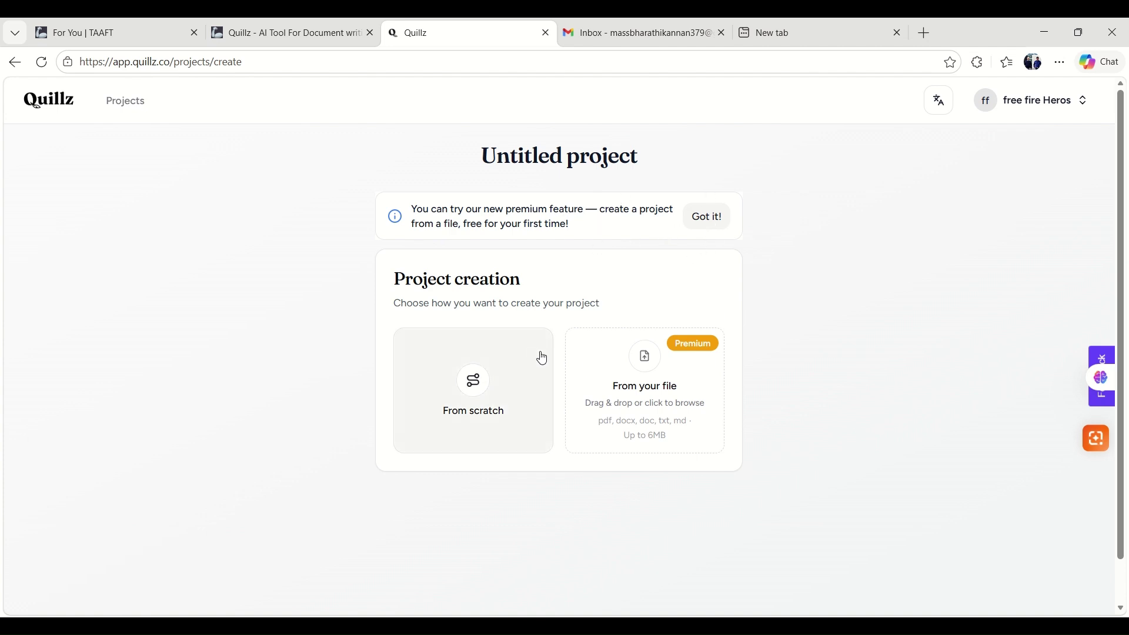
left_click(485, 403)
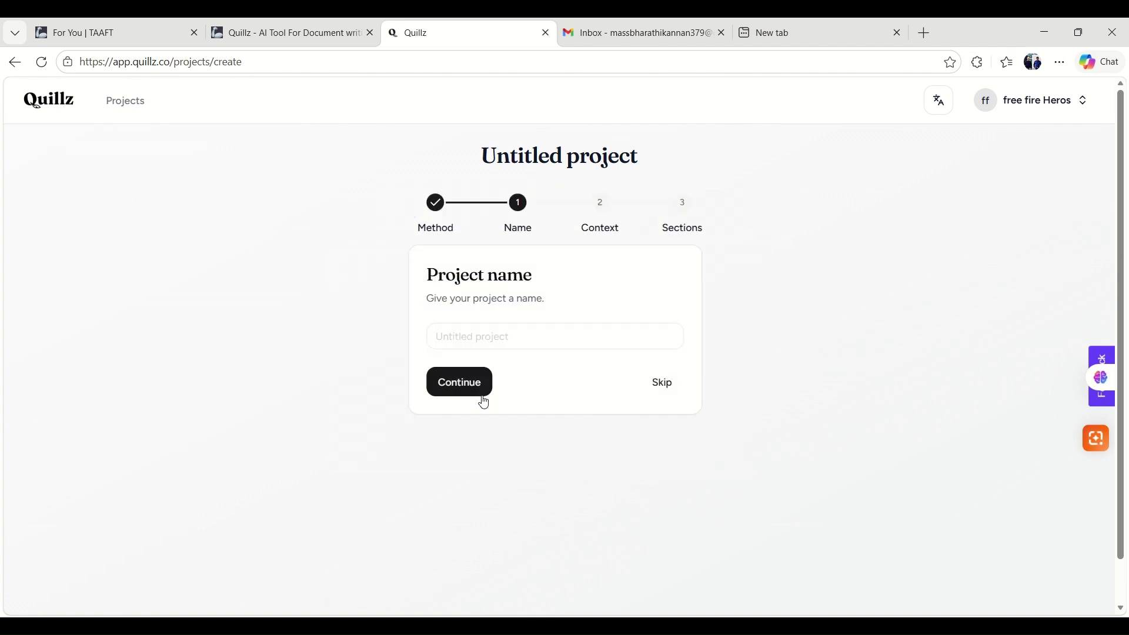
left_click(503, 332)
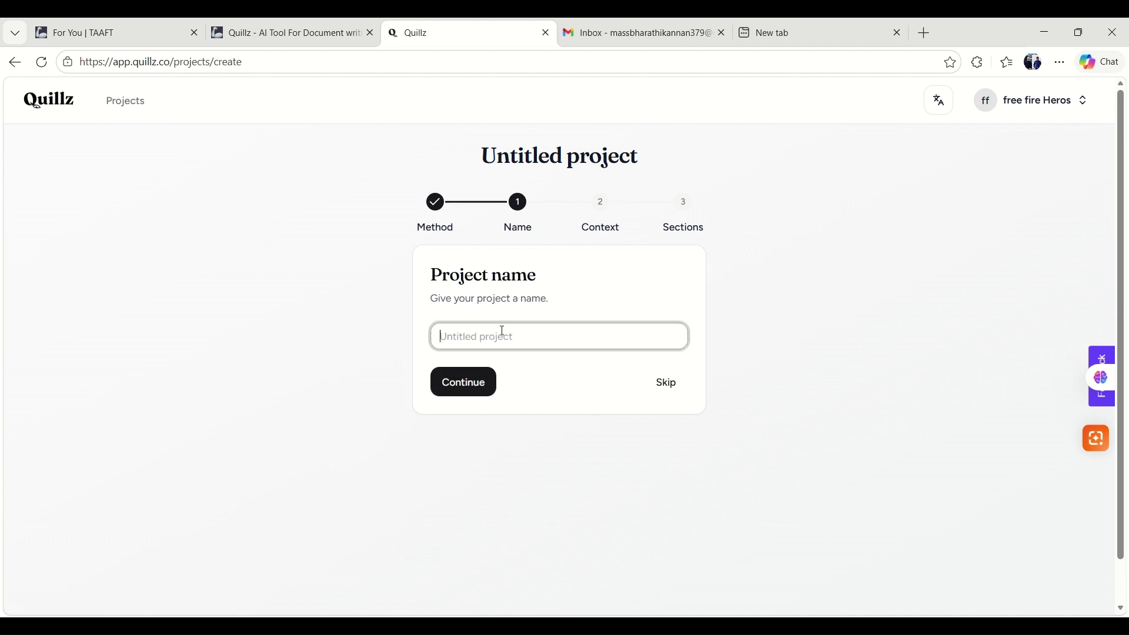
type("Bharathi AI")
left_click(485, 382)
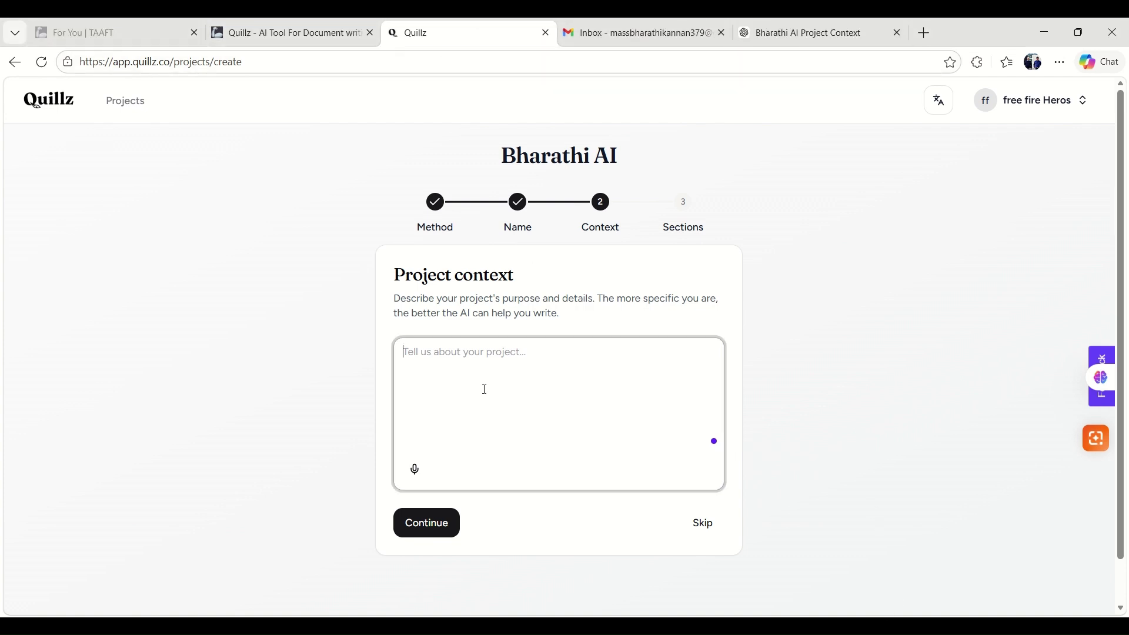
- Enter the project context describing the Bharathi AI YouTube channel and its goal, and create the project without defining custom sections
type("Bharathi AI is a YouTube channel focused on creating engaging and entertaining content about Artificial Intelligence tools, ChatGPT, and digital trends. The content includes fun shorts using Tamil comedy dialogues (especially Vadivelu scenes), AI tool explanations, tutorials, and humorous roast-style videos related to AI usage in daily life.  The goal of this project is to create viral, easy-to-understand, and entertaining content that attracts a Tamil-speaking audience and grows the channel through consistent posting, creative storytelling, and trending topics in AI.")
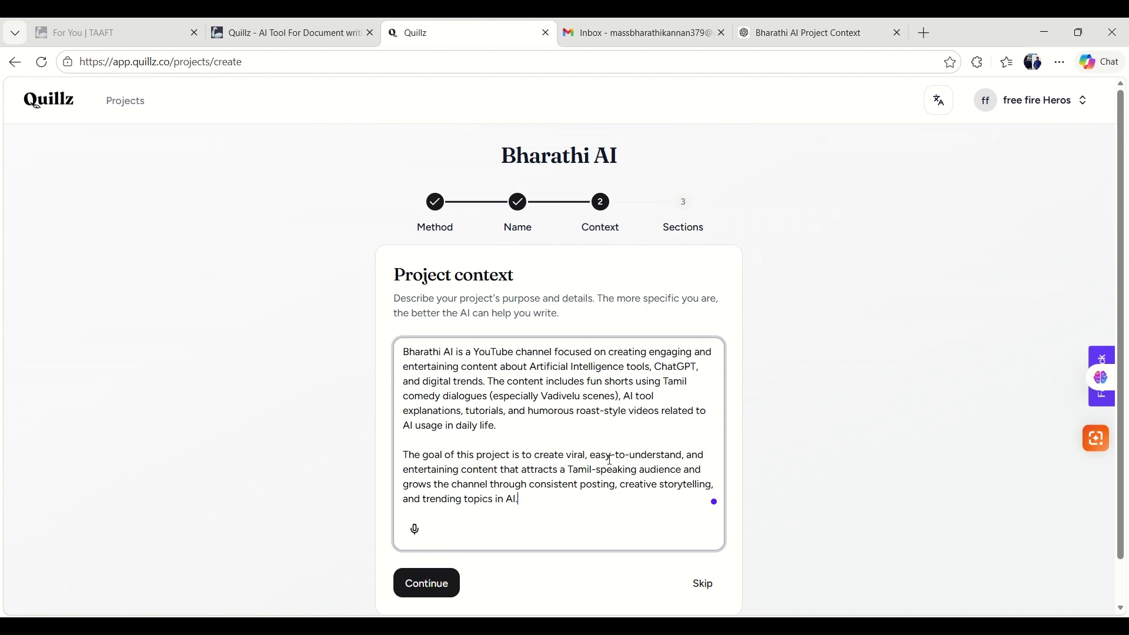
scroll(633, 501, "down", 2)
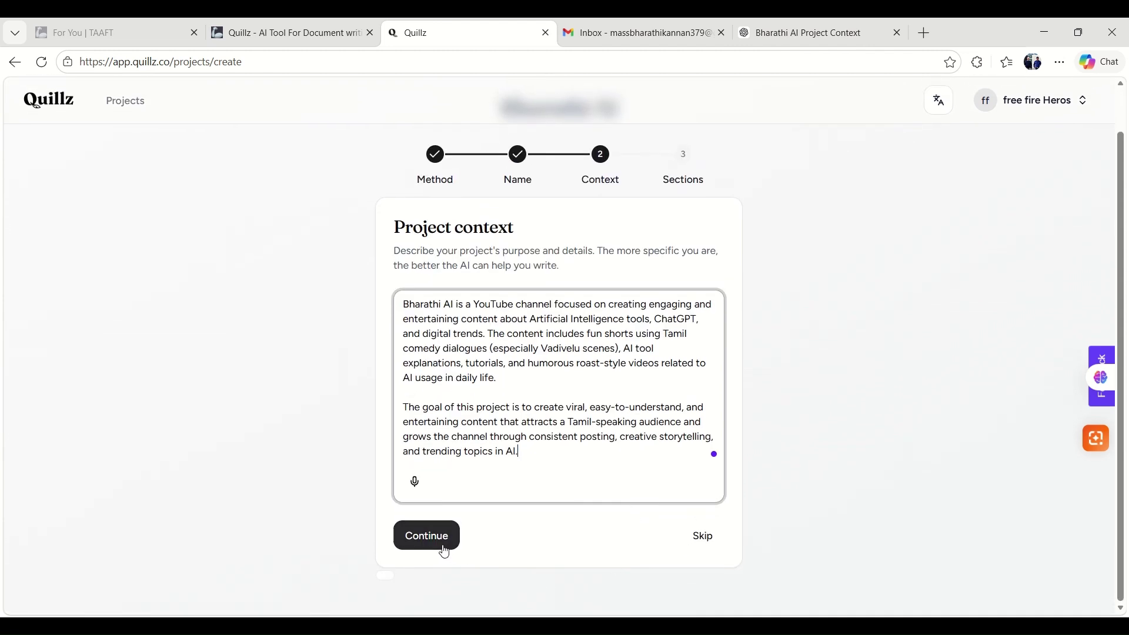
left_click(445, 552)
scroll(435, 542, "down", 2)
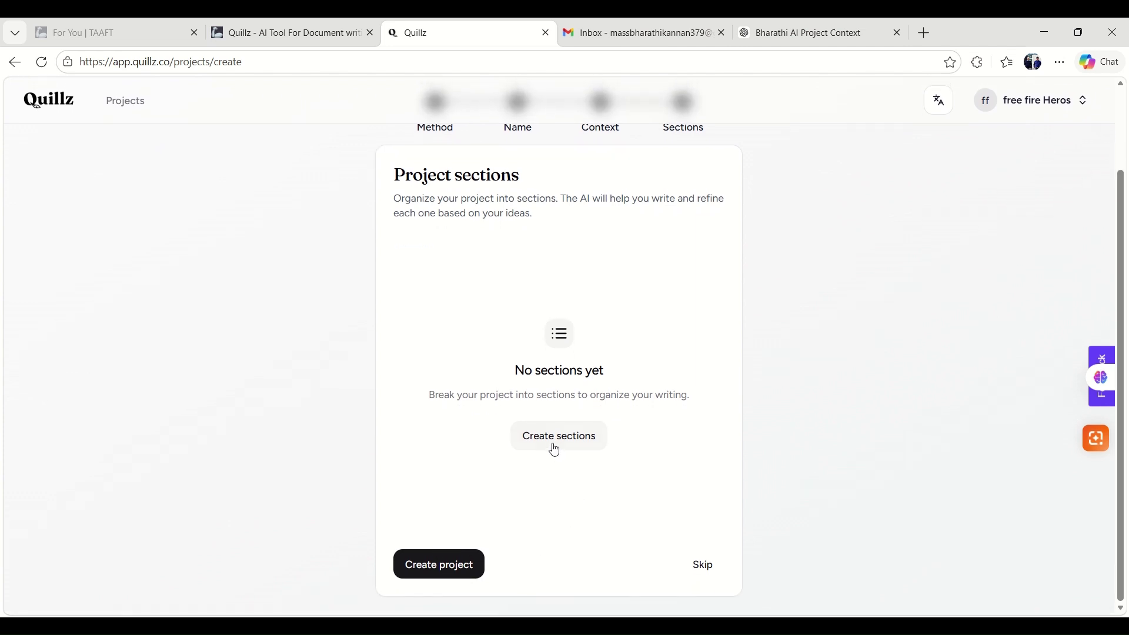
left_click(443, 566)
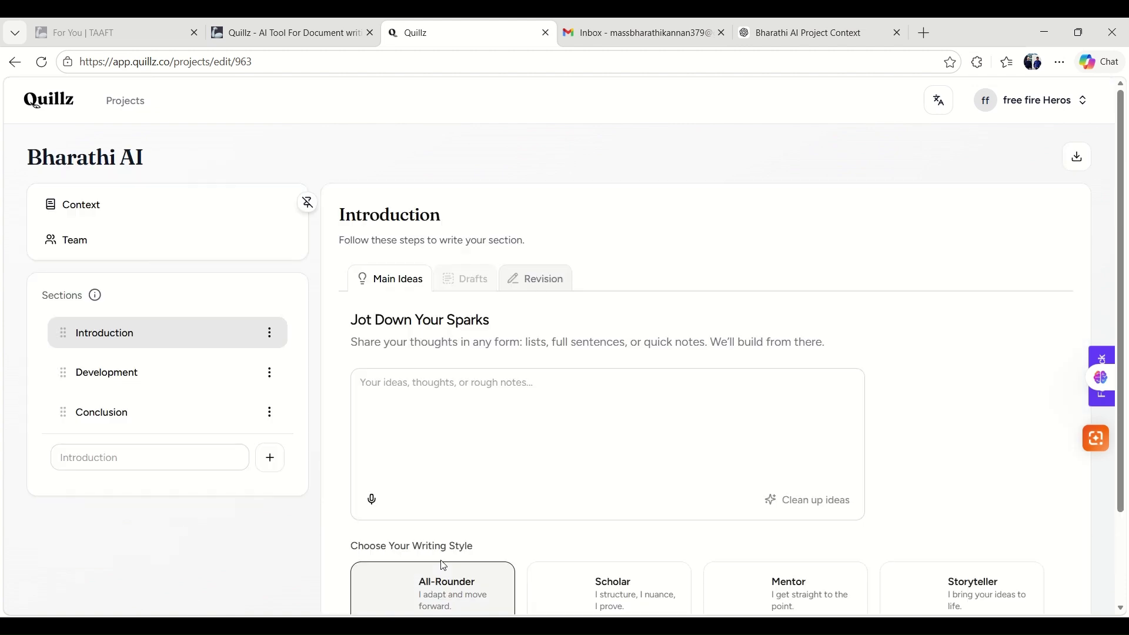
- Preview the Scholar, Mentor and Storyteller writing styles, and look at the Development section before returning to Introduction
scroll(446, 535, "down", 1)
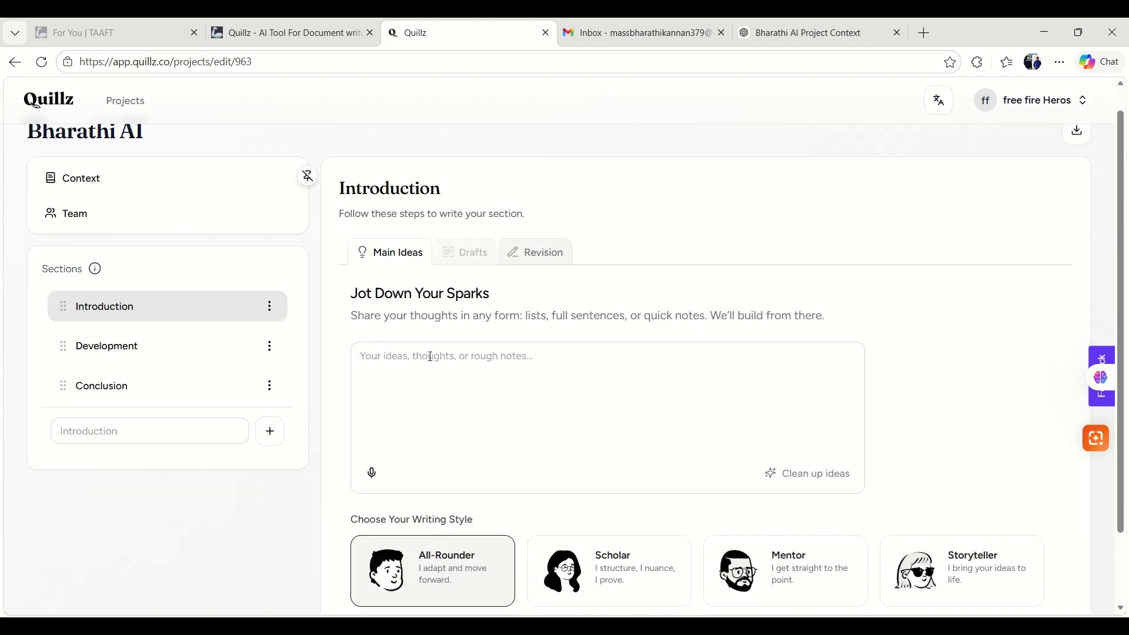
scroll(371, 310, "down", 1)
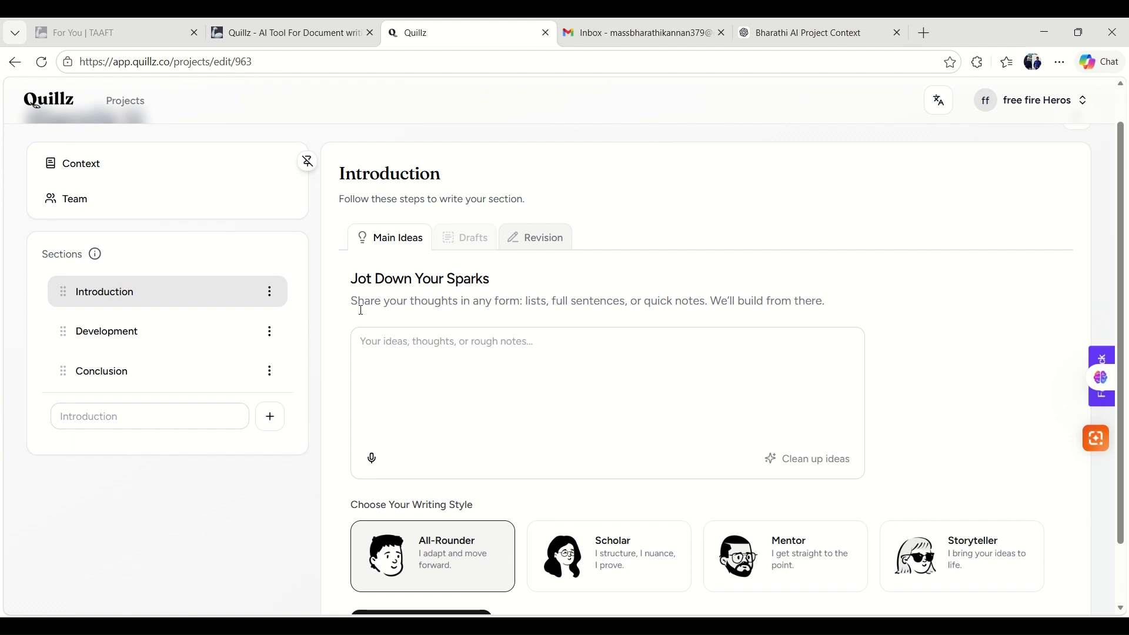
scroll(361, 310, "down", 1)
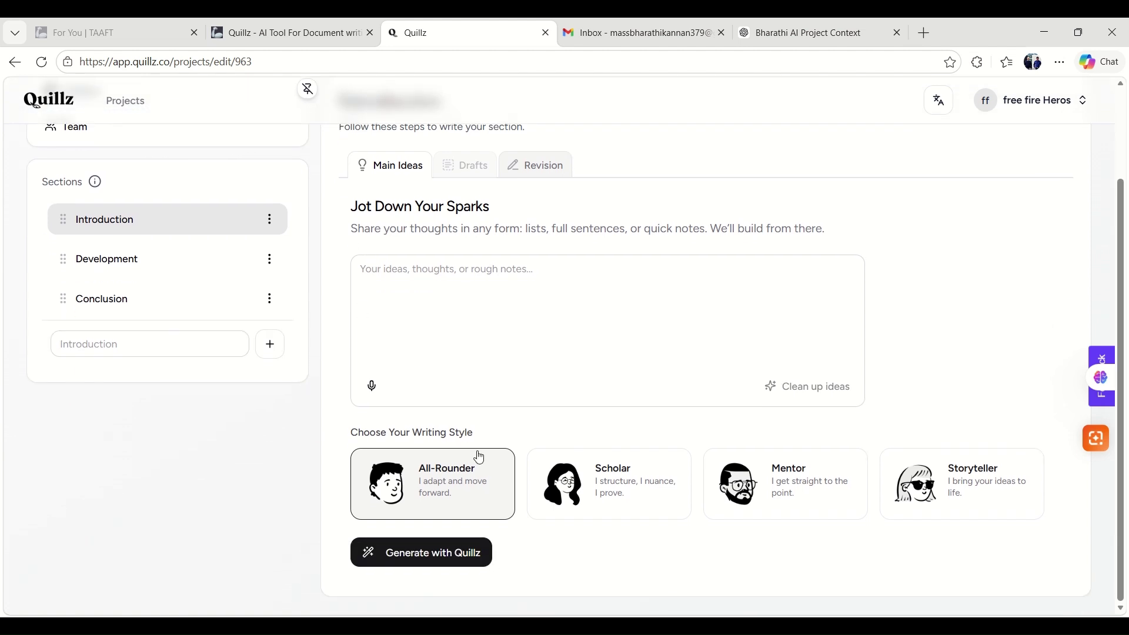
left_click(674, 505)
left_click(802, 504)
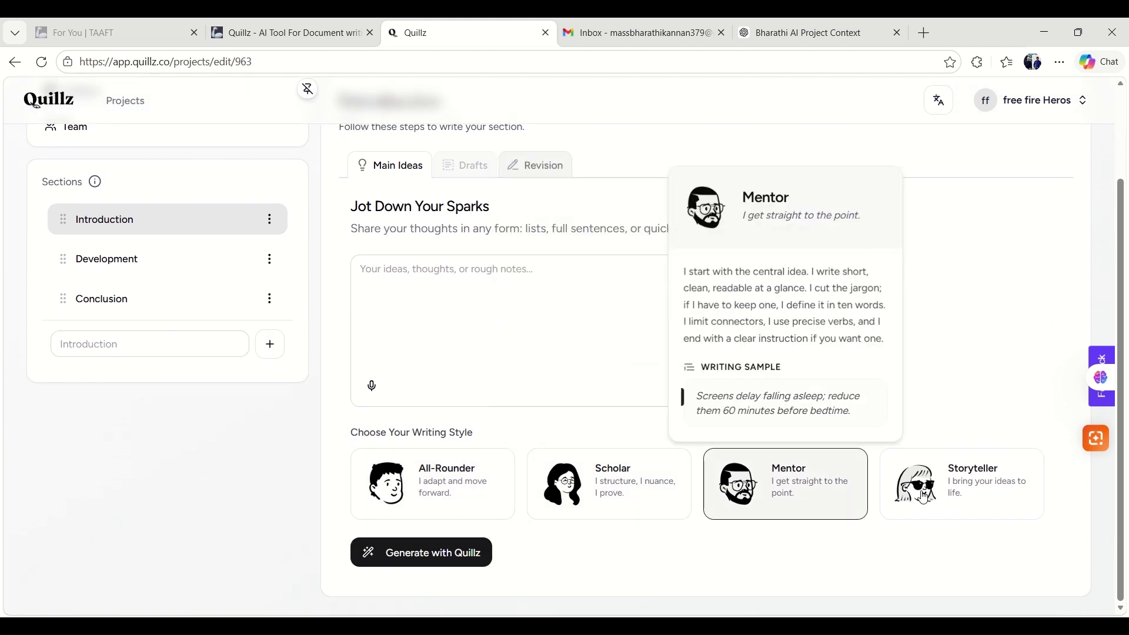
left_click(933, 499)
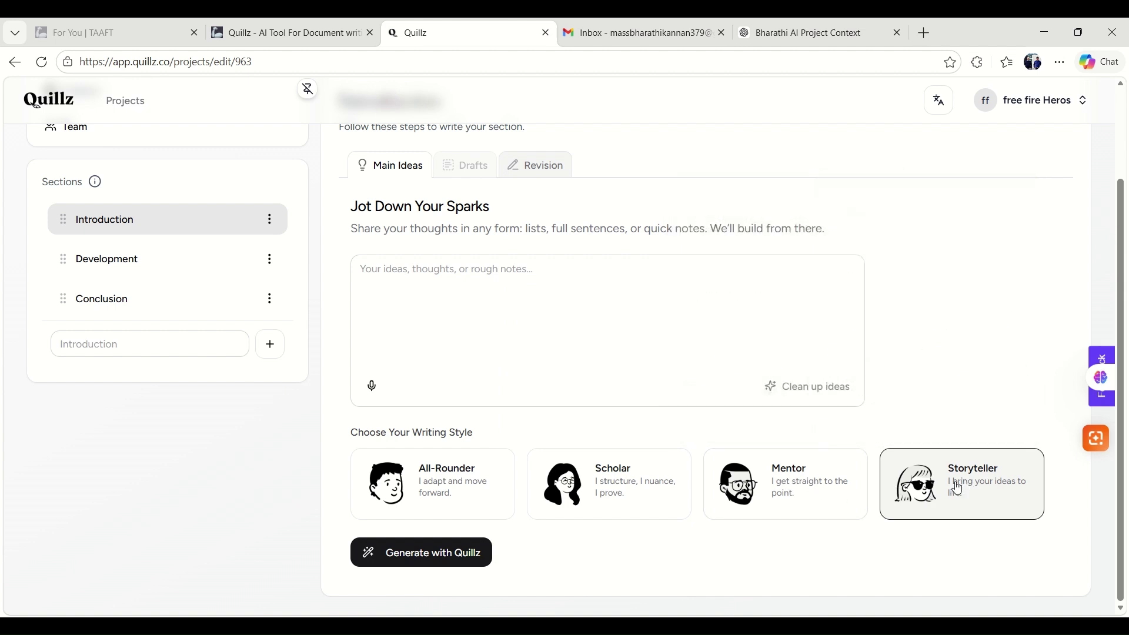
left_click(168, 271)
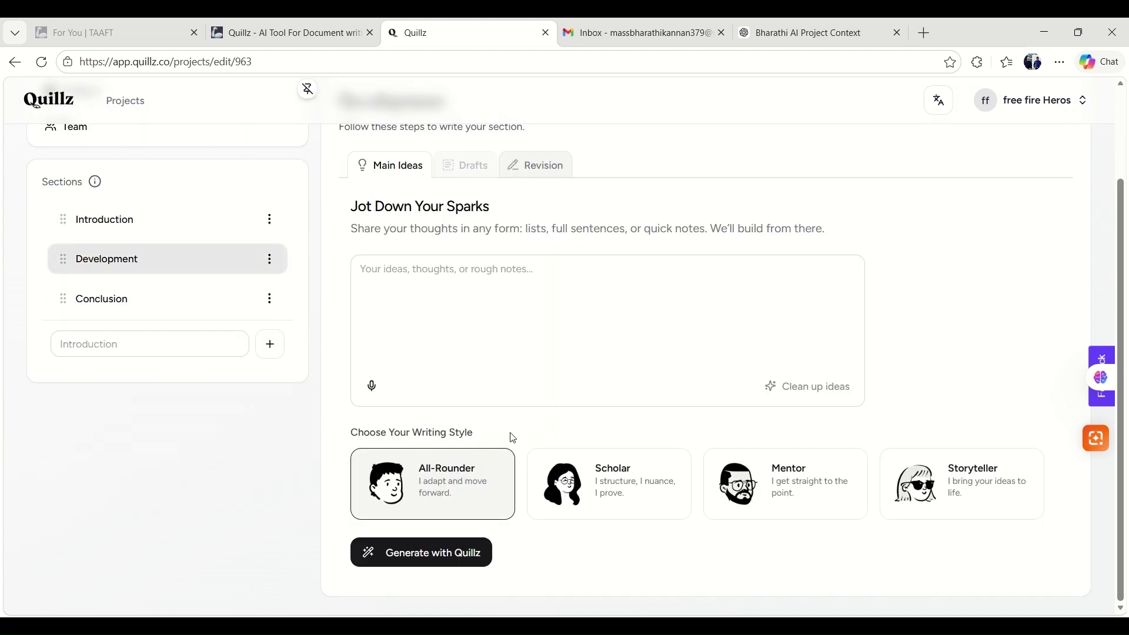
left_click(133, 235)
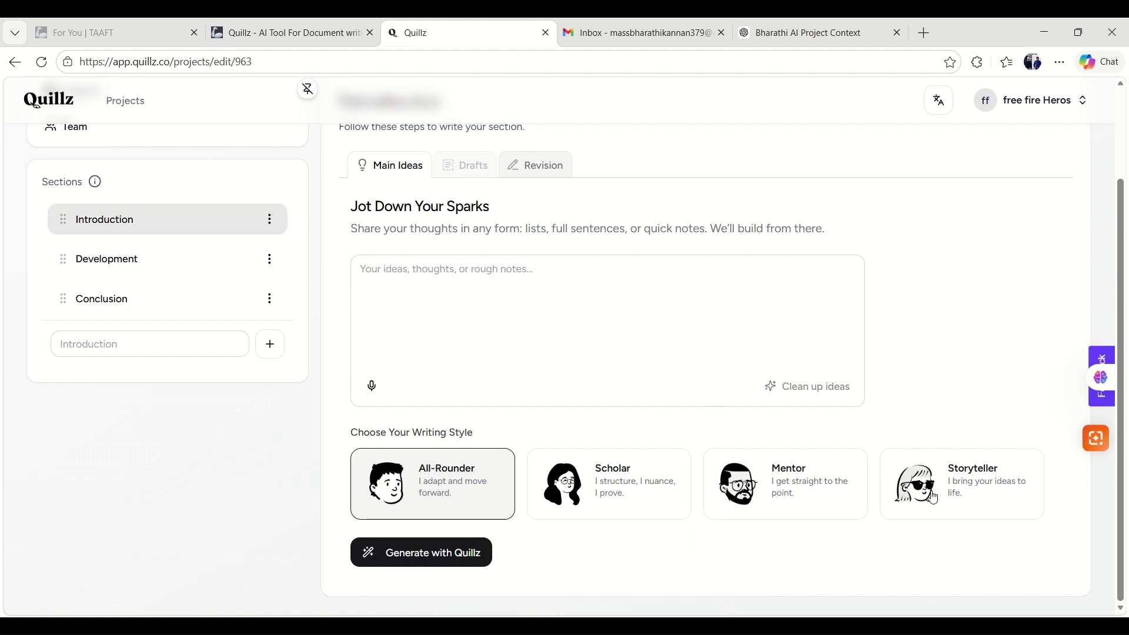
- Enter the rough ideas about AI in everyday life and the channel's content for the Introduction, and generate drafts in the All-Rounder style
left_click(522, 347)
scroll(524, 350, "up", 2)
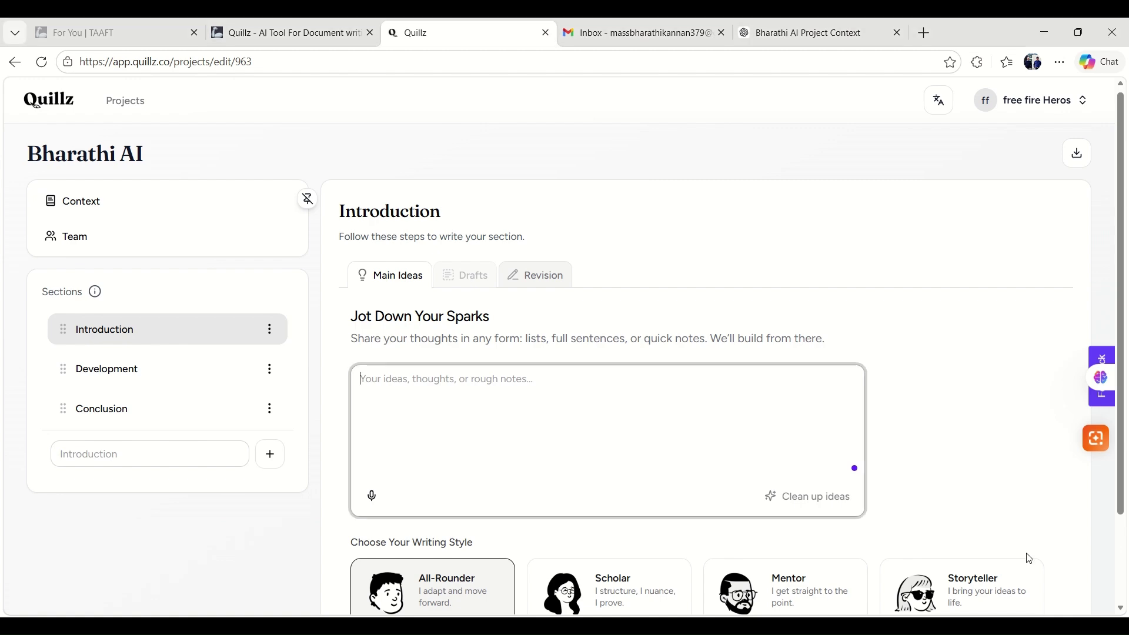
type("AI is becoming part of everyday life Many people don’t understand how to use ChatGPT properly Bharathi AI channel explains AI tools in simple Tamil Mix of education + entertainment content Using Vadivelu comedy scenes to explain AI situations Funny comparison between normal people vs AI users Goal: make AI easy, fun, and relatable Content includes tutorials, AI tricks, and viral shorts Helping beginners learn AI tools step by step Focus on trending topics and viral ideas Build a strong Tamil audience interested in AI")
scroll(469, 408, "down", 3)
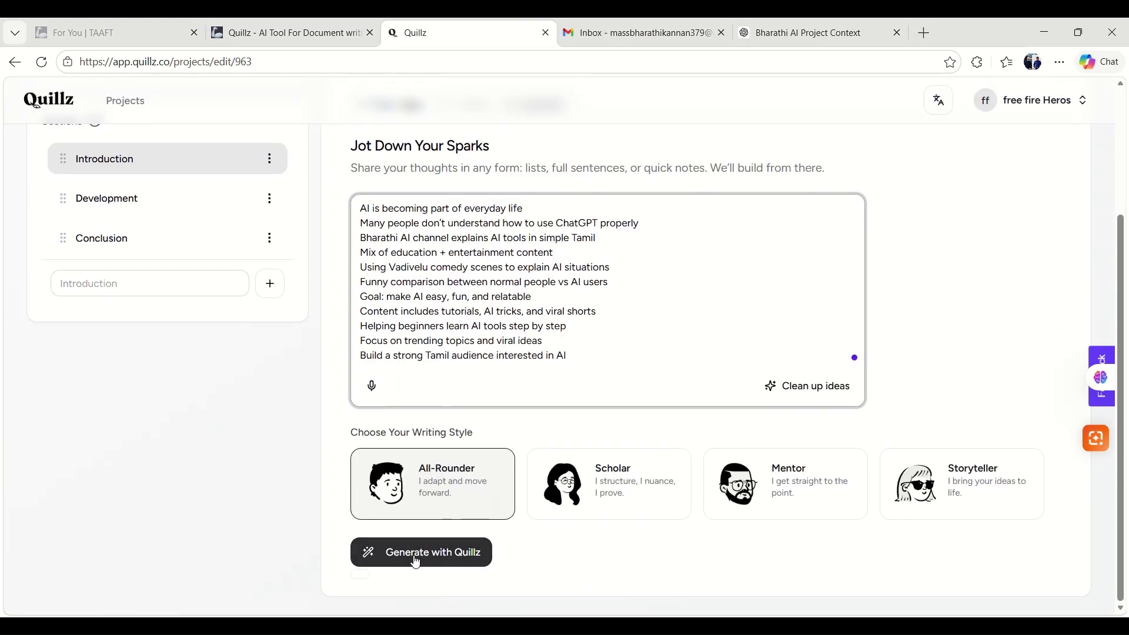
left_click(416, 559)
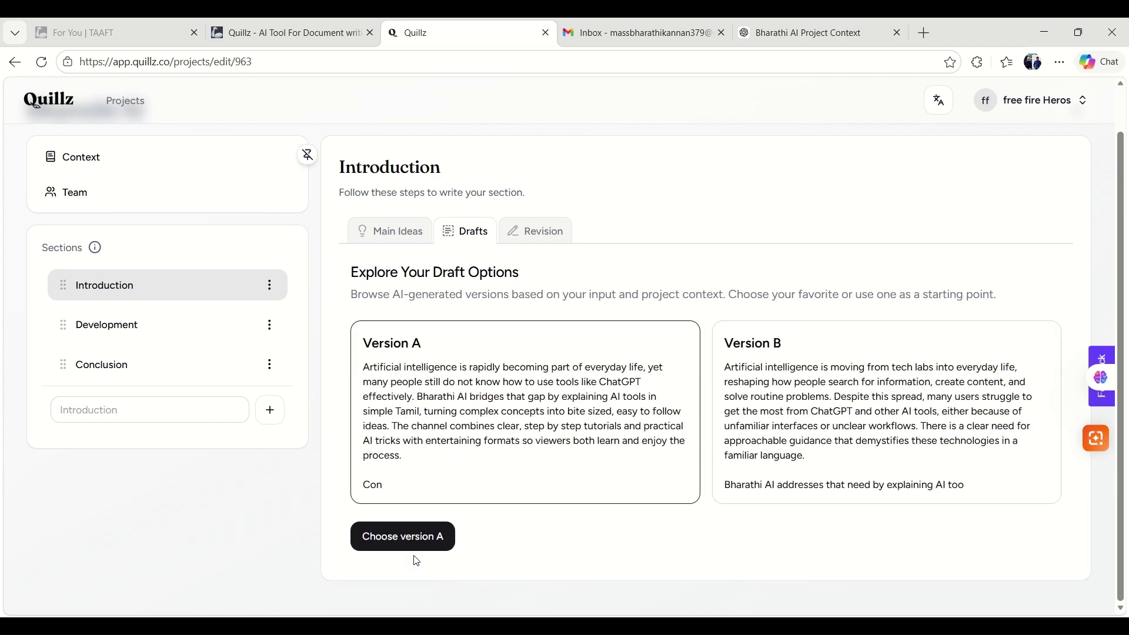
- Compare the two Introduction drafts, choose Version B, and mark the section complete
scroll(671, 485, "down", 1)
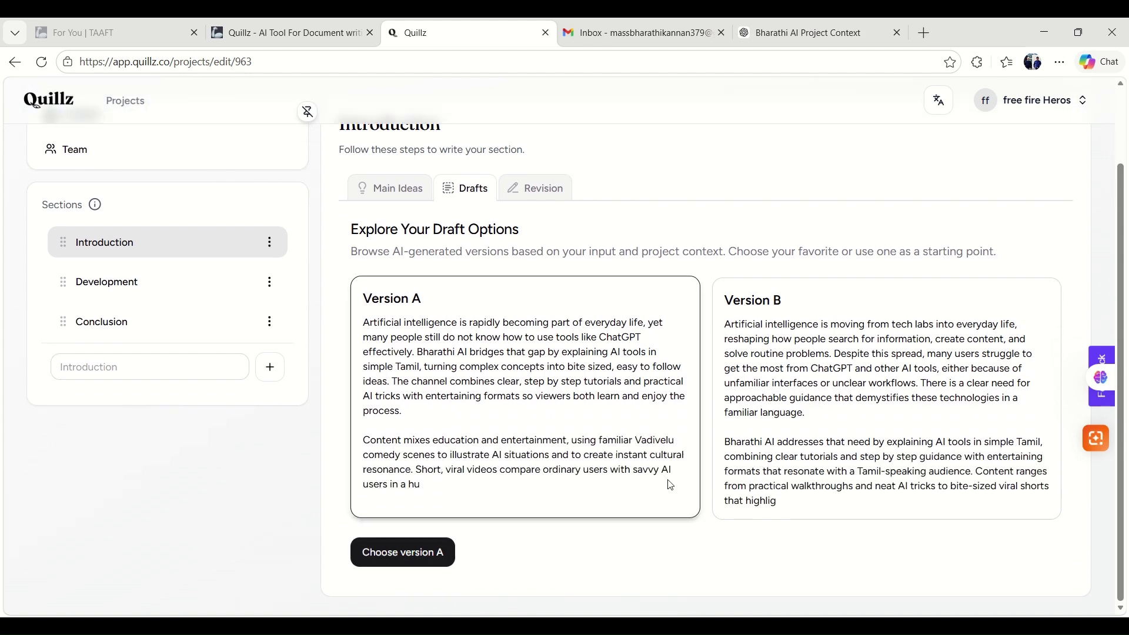
left_click(882, 412)
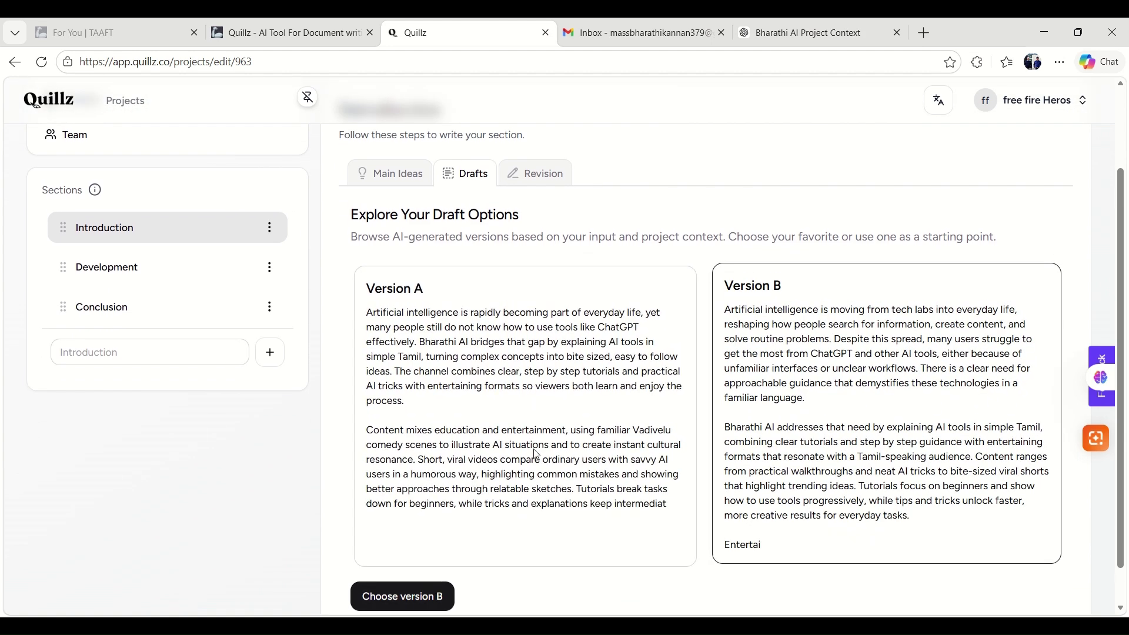
left_click(537, 455)
left_click(860, 405)
scroll(861, 401, "down", 1)
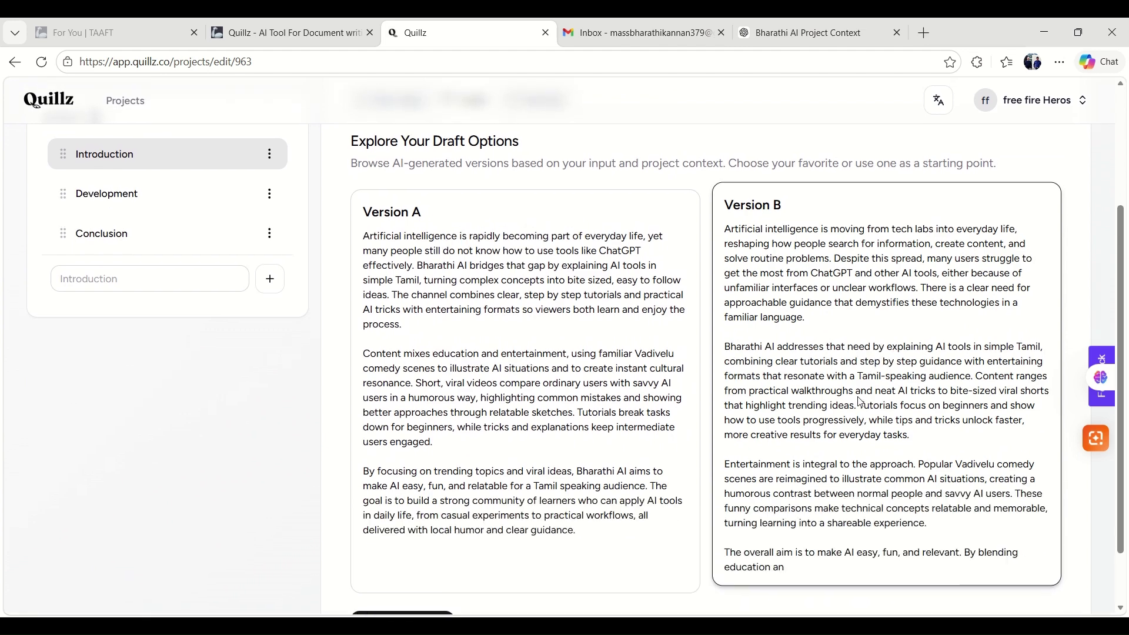
scroll(860, 402, "down", 1)
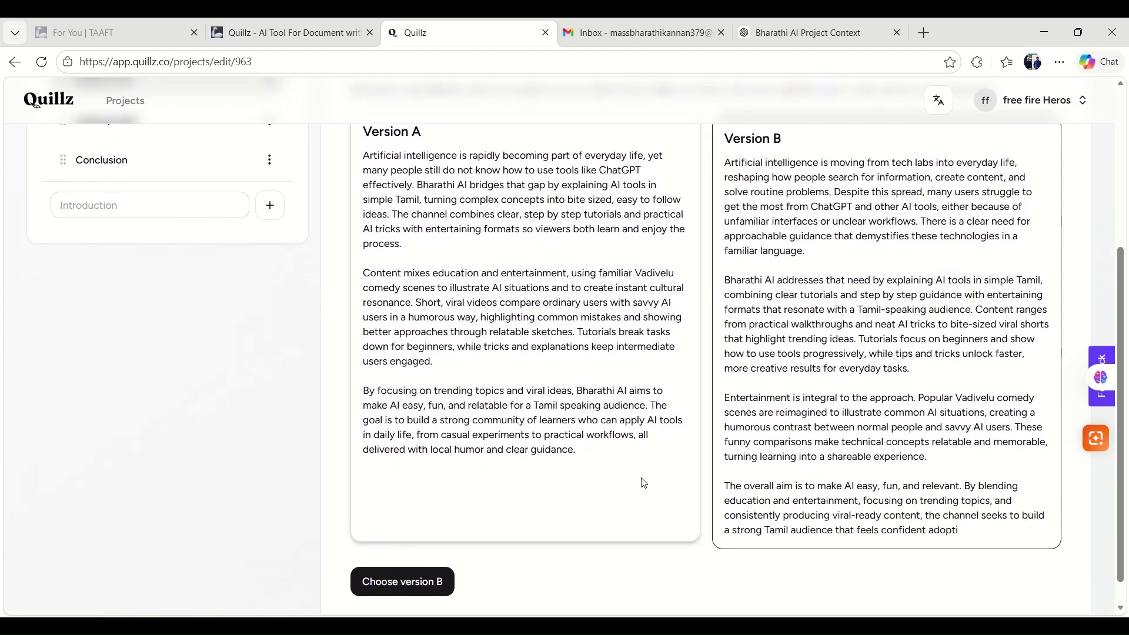
scroll(644, 484, "down", 1)
scroll(671, 541, "up", 4)
scroll(670, 500, "down", 5)
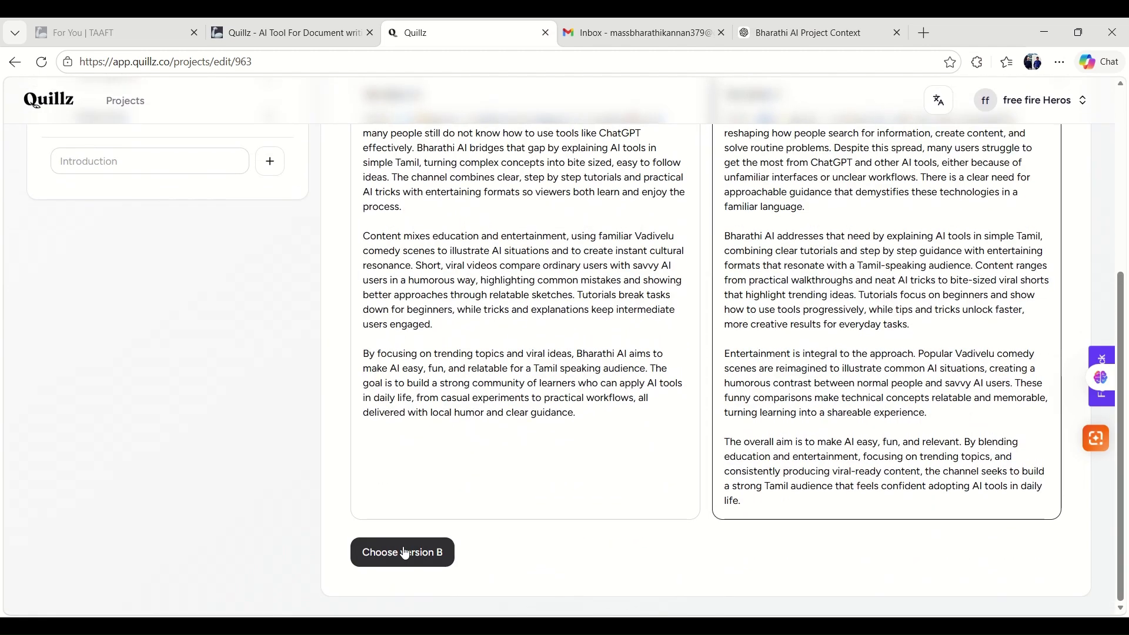
left_click(405, 553)
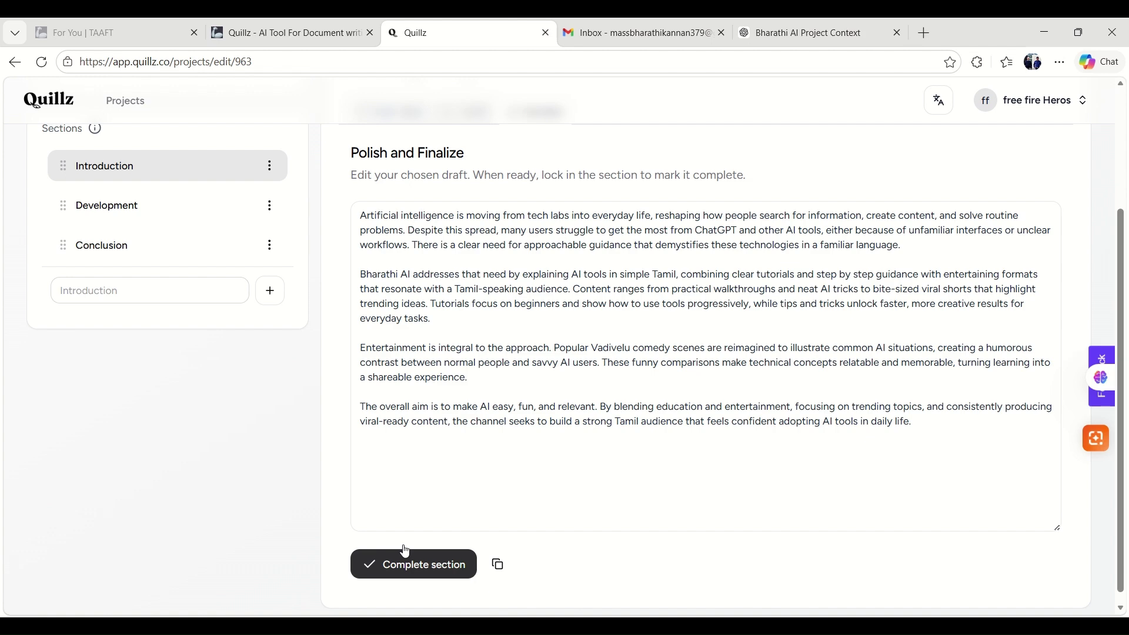
left_click(406, 553)
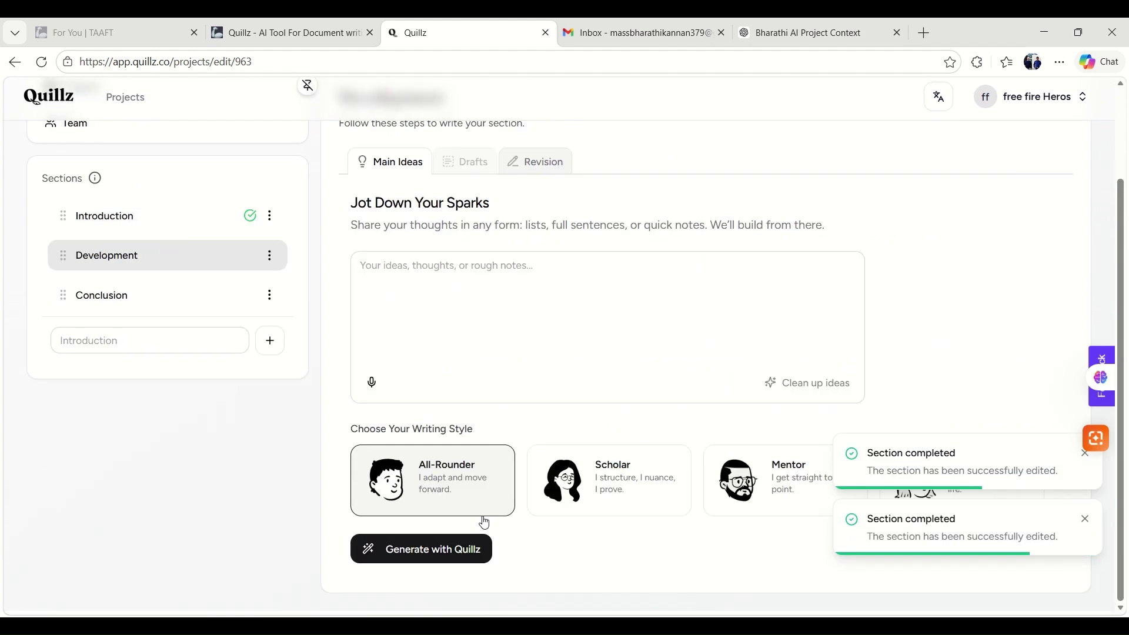
- Generate draft options for the Development section in the All-Rounder writing style
left_click(117, 216)
left_click(165, 318)
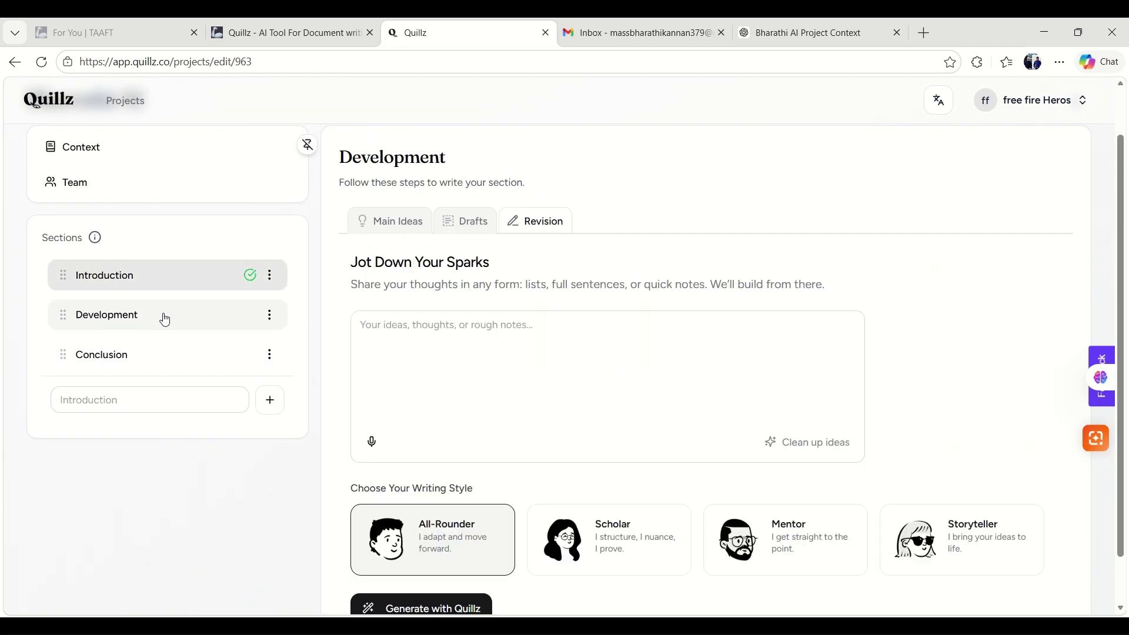
left_click(406, 608)
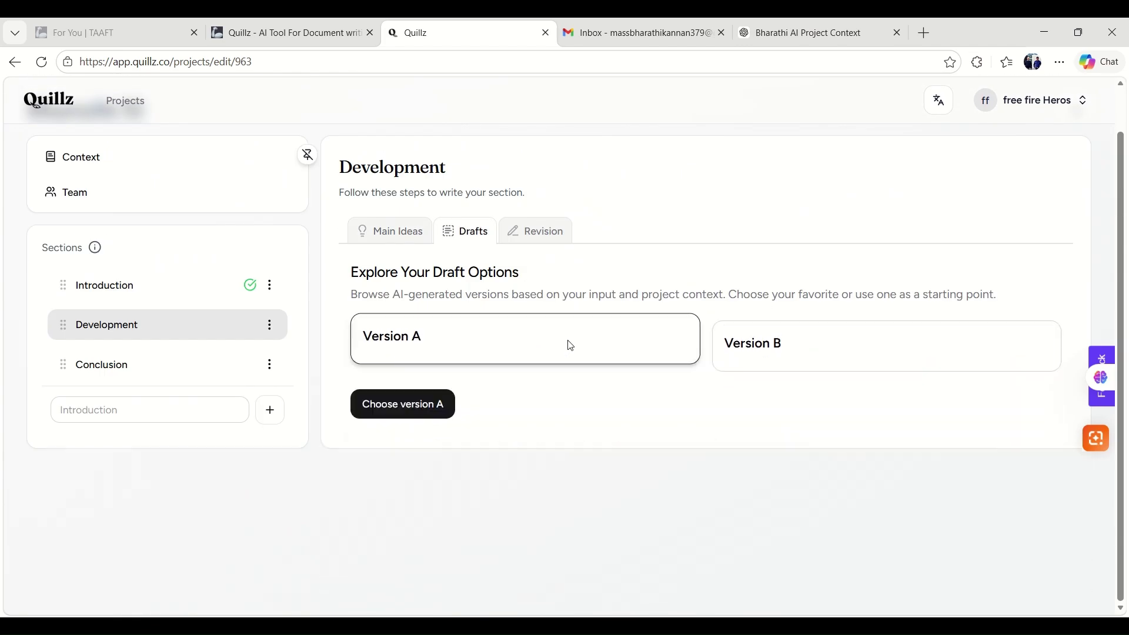
- Choose a generated draft for the remaining sections and mark Development and Conclusion complete
scroll(571, 346, "down", 5)
left_click(404, 550)
left_click(423, 553)
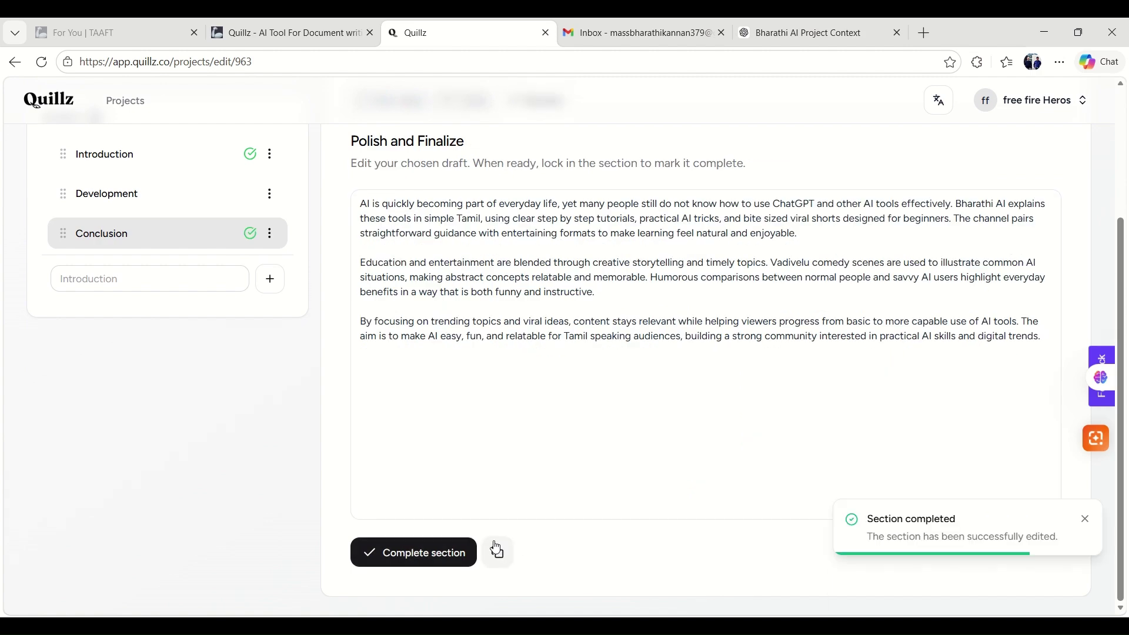
left_click(416, 556)
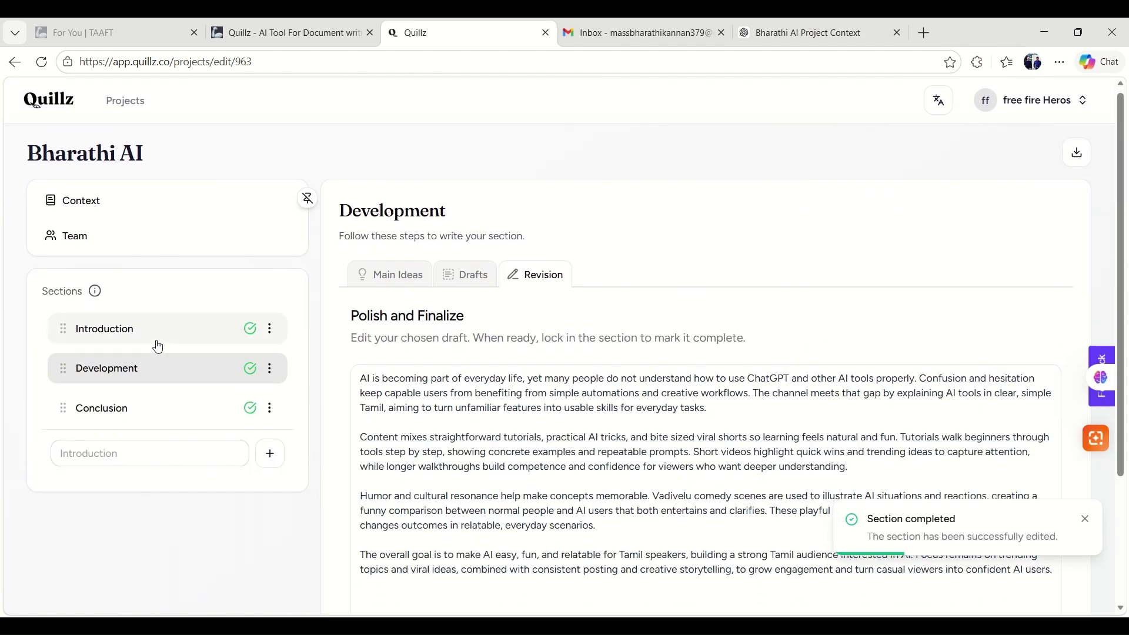
- Review the finalized text of the Development and Conclusion sections
left_click(155, 346)
left_click(167, 377)
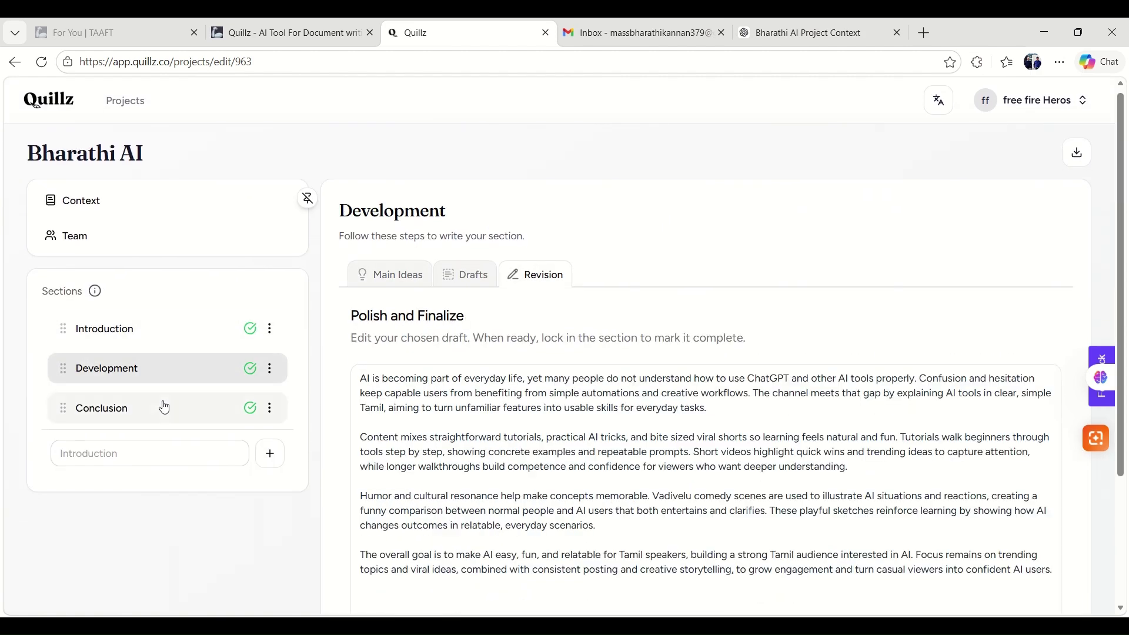
left_click(164, 407)
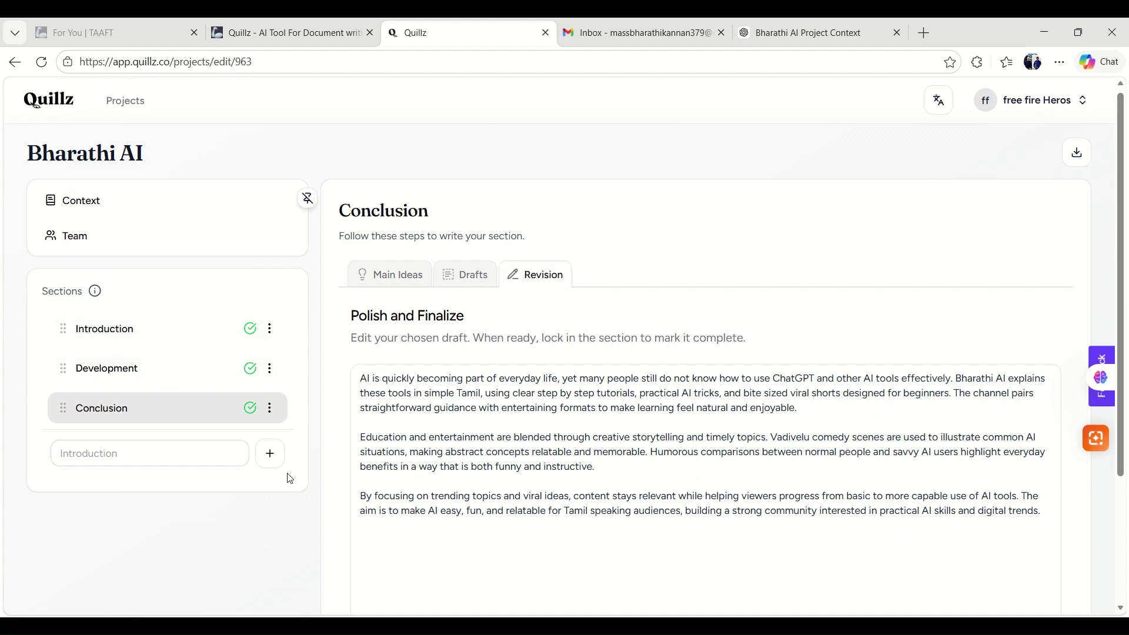
left_click_drag(290, 479, 747, 339)
scroll(560, 423, "down", 3)
left_click(466, 442)
scroll(468, 440, "up", 3)
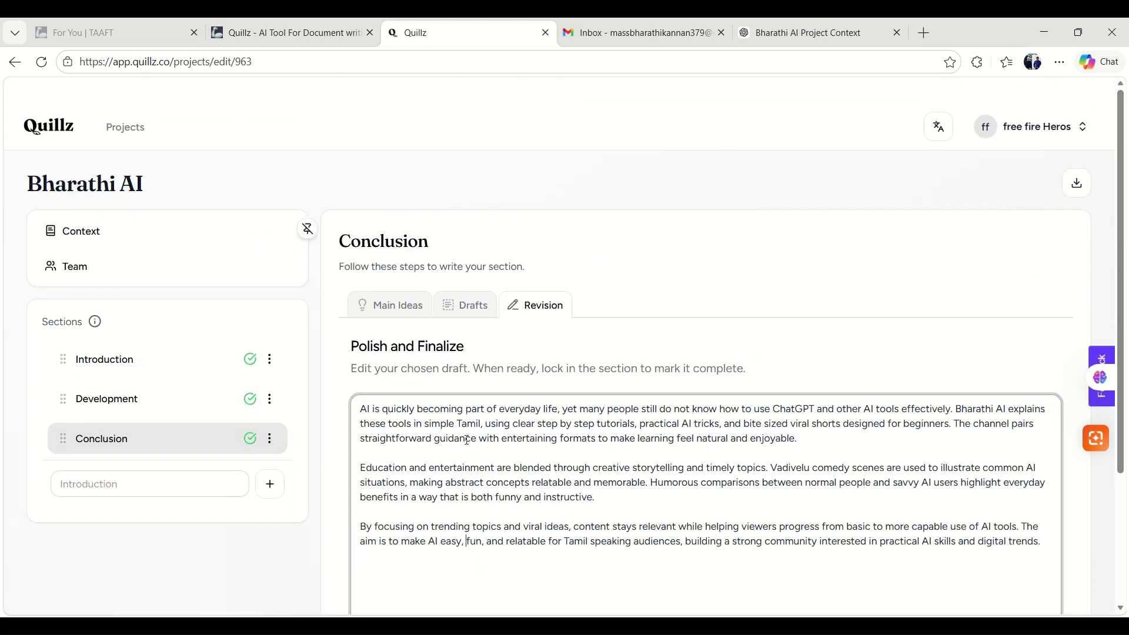
scroll(466, 440, "down", 1)
left_click(130, 361)
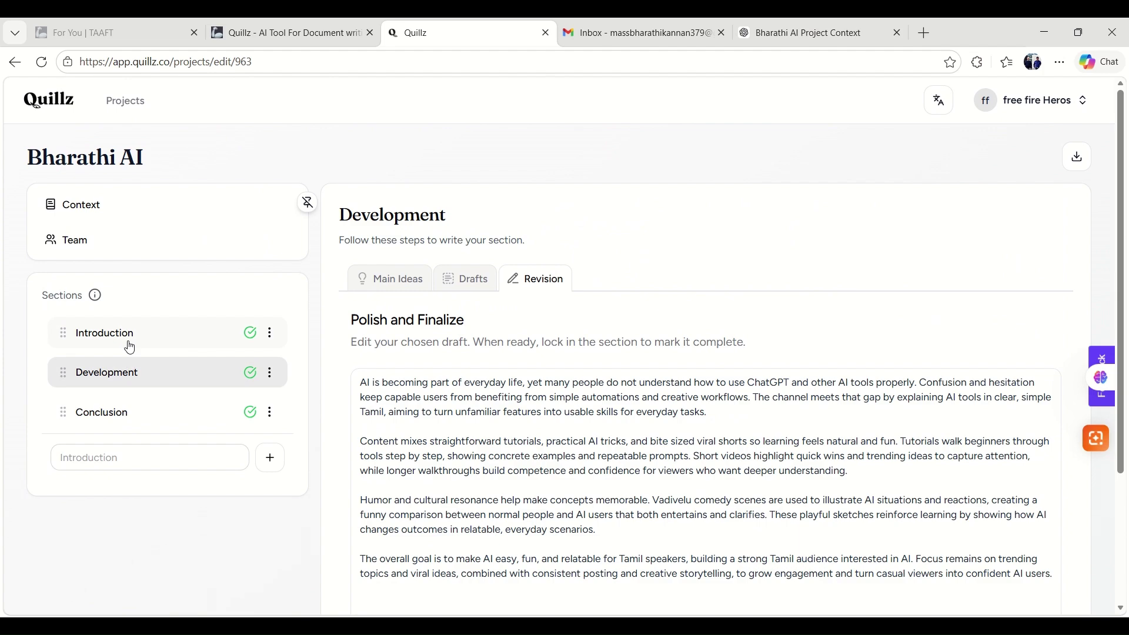
- Review the main ideas and the draft options of the Introduction section
left_click(130, 346)
left_click(385, 280)
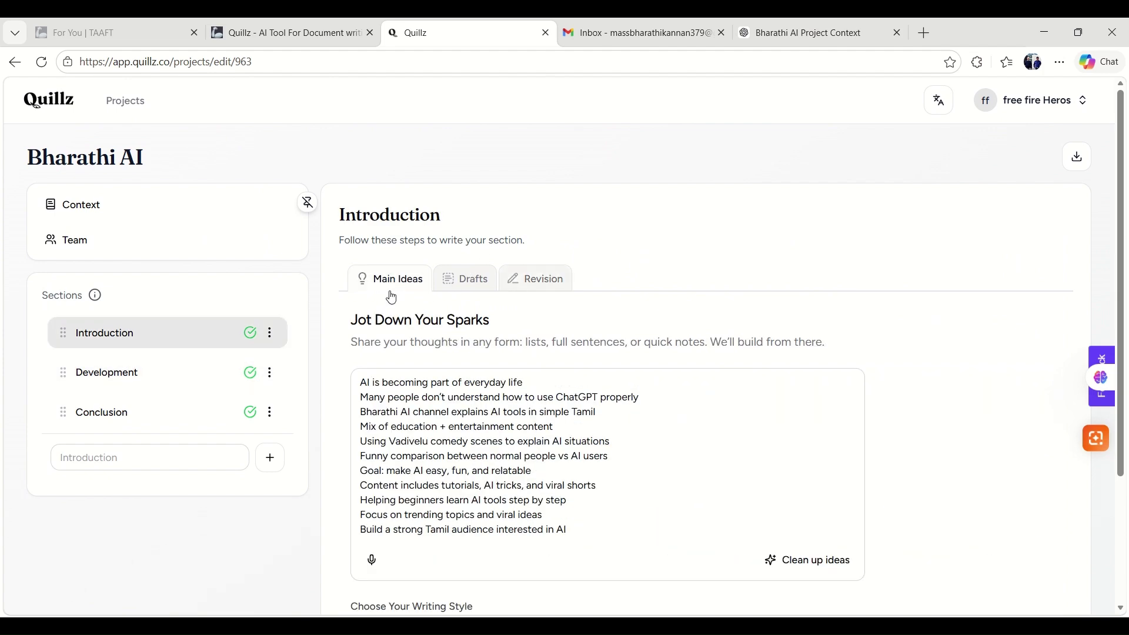
scroll(534, 456, "down", 3)
scroll(535, 456, "up", 3)
left_click(481, 285)
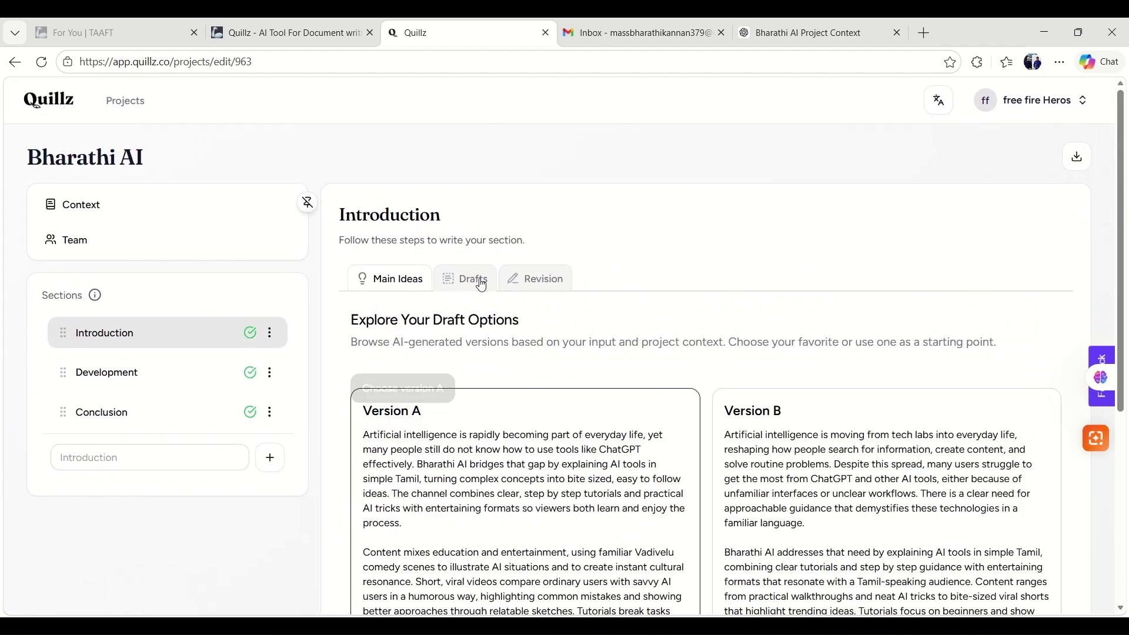
- Compare the two Introduction drafts and read through the section's finalized revision text
scroll(588, 462, "down", 5)
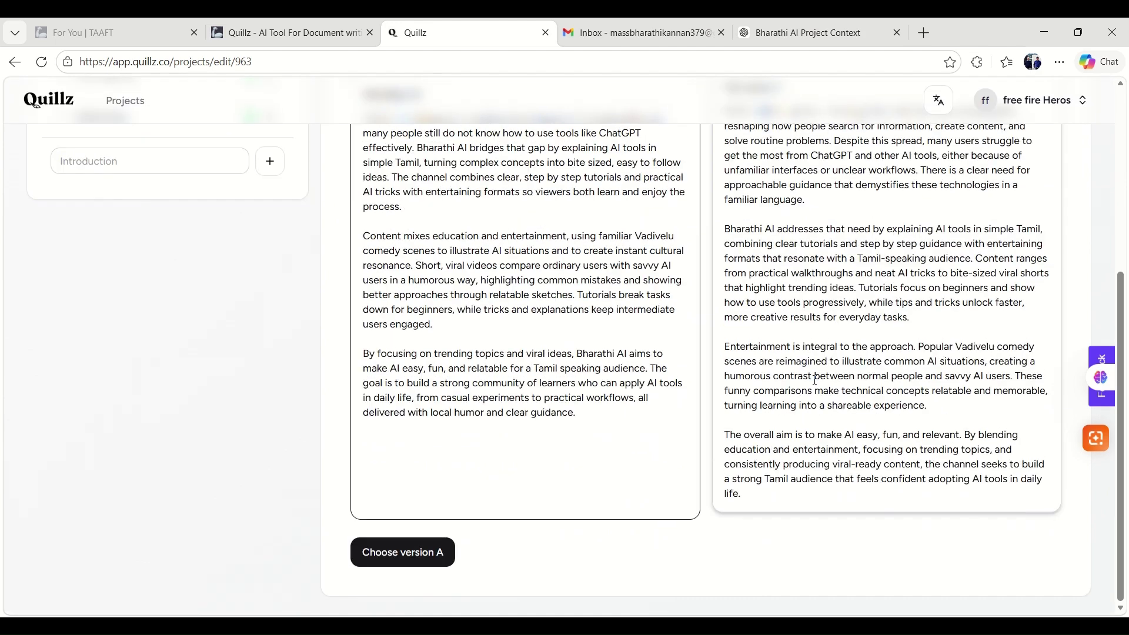
scroll(815, 379, "up", 5)
left_click(532, 279)
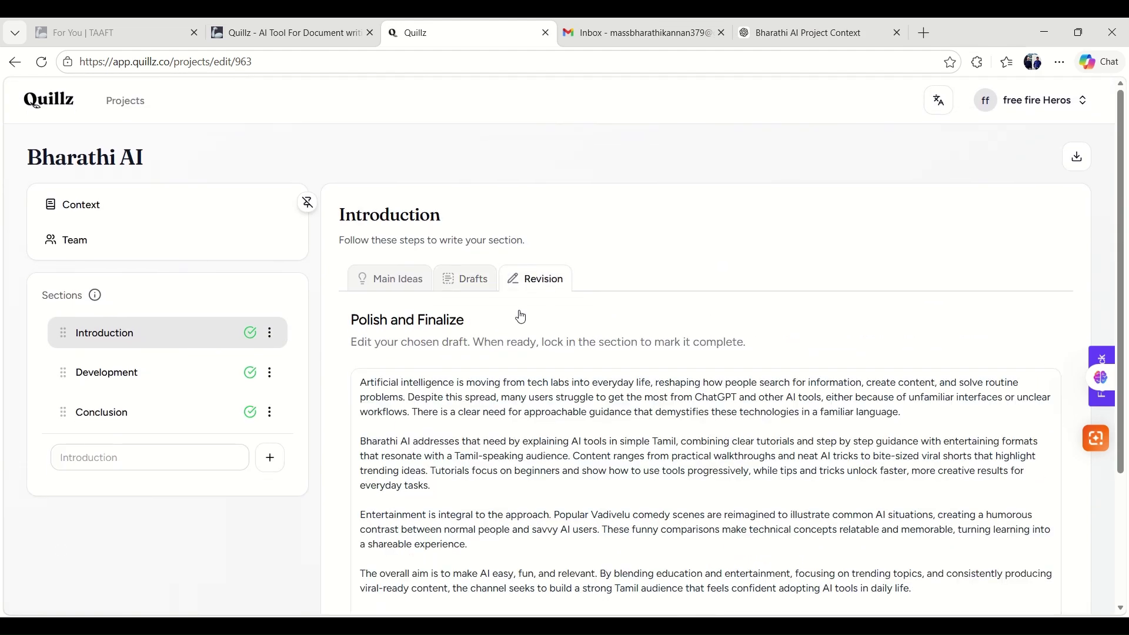
scroll(500, 400, "down", 5)
scroll(602, 389, "up", 2)
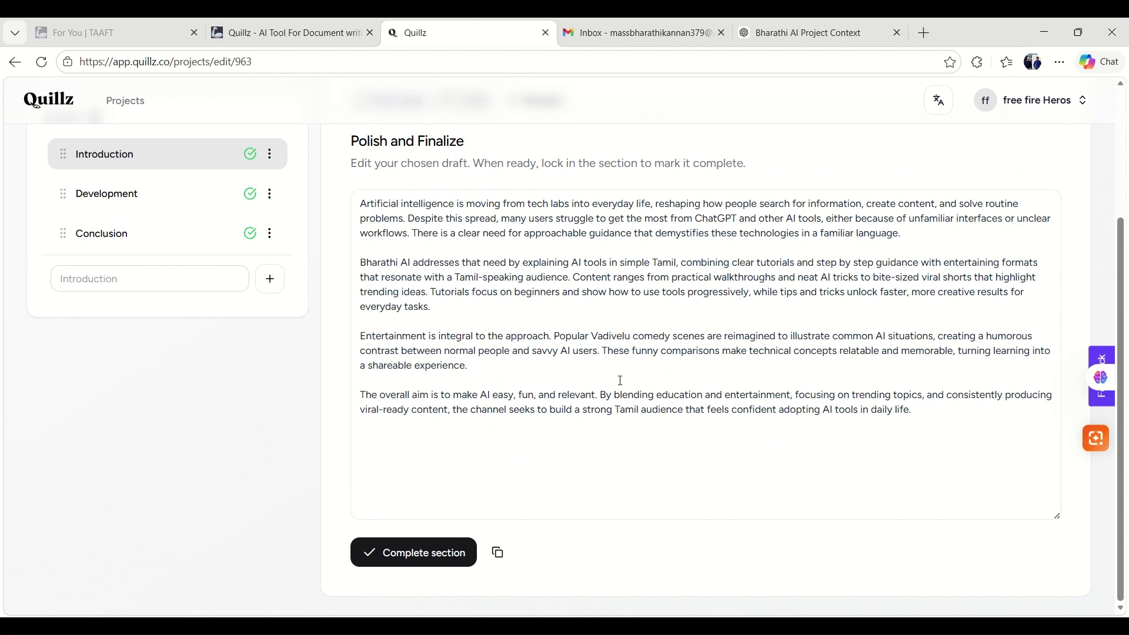
scroll(602, 388, "up", 3)
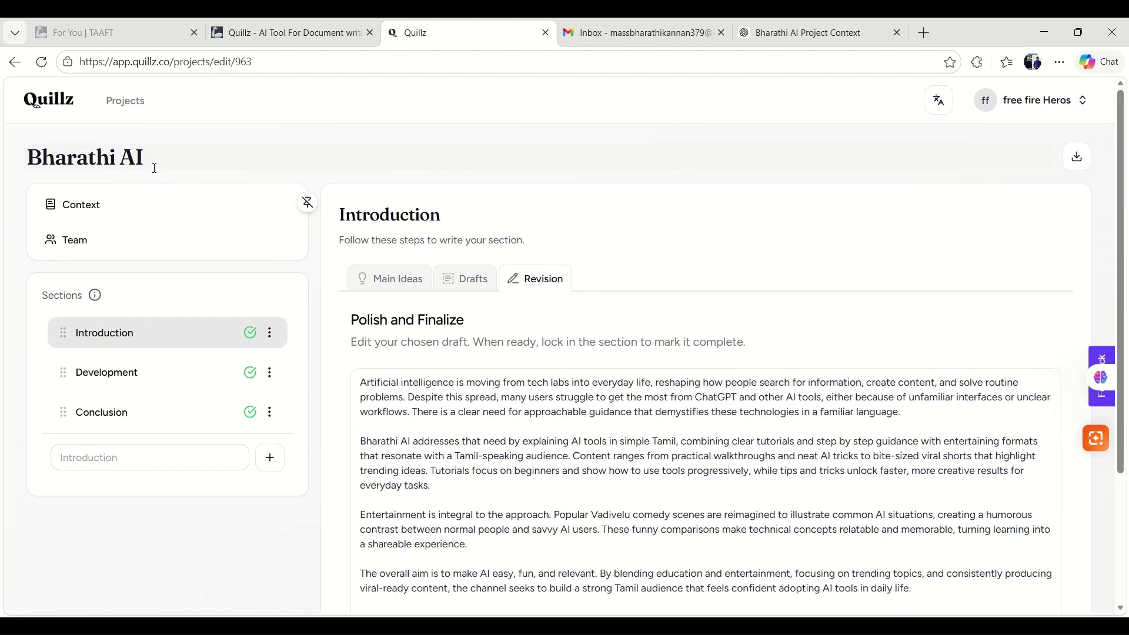
- Check the Bharathi AI project in the projects overview and reopen it
left_click(123, 108)
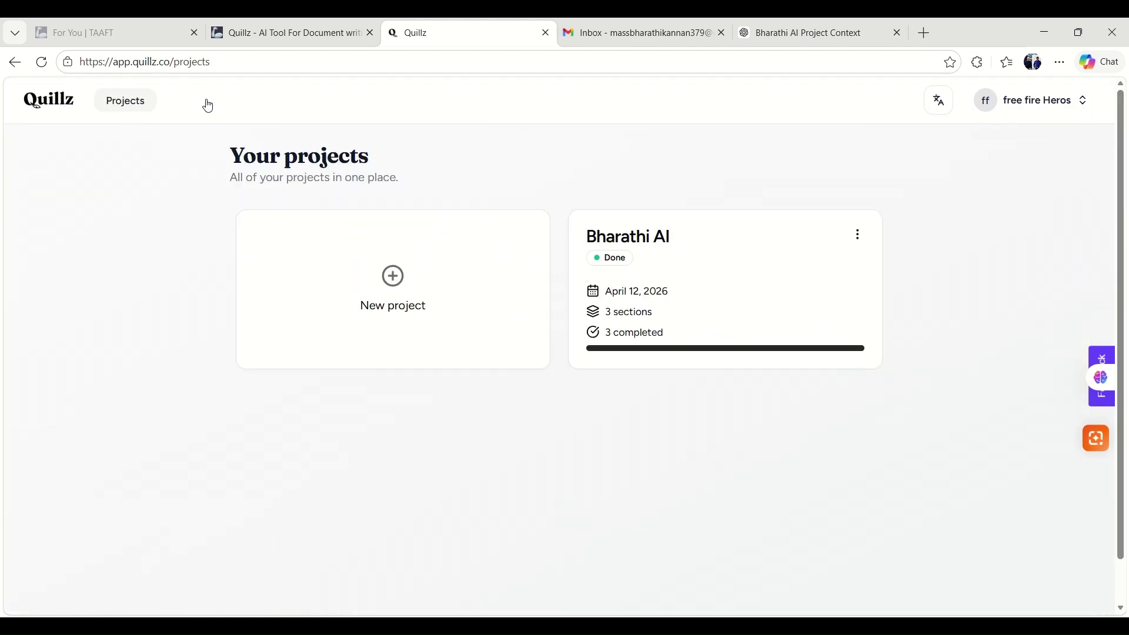
left_click(601, 278)
scroll(386, 451, "down", 3)
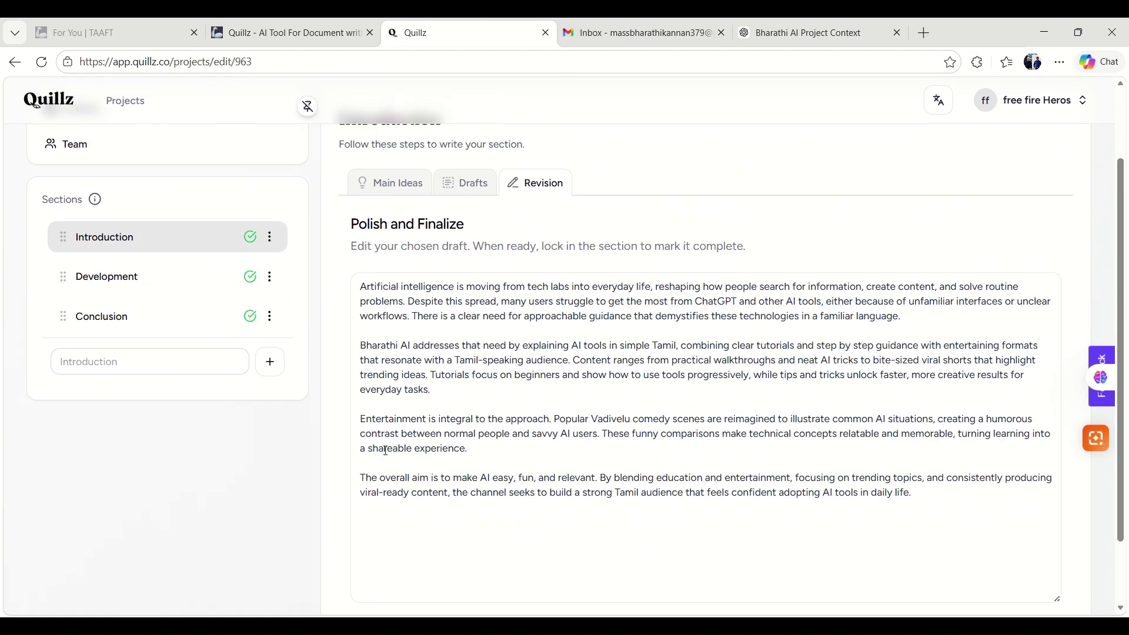
scroll(154, 385, "up", 1)
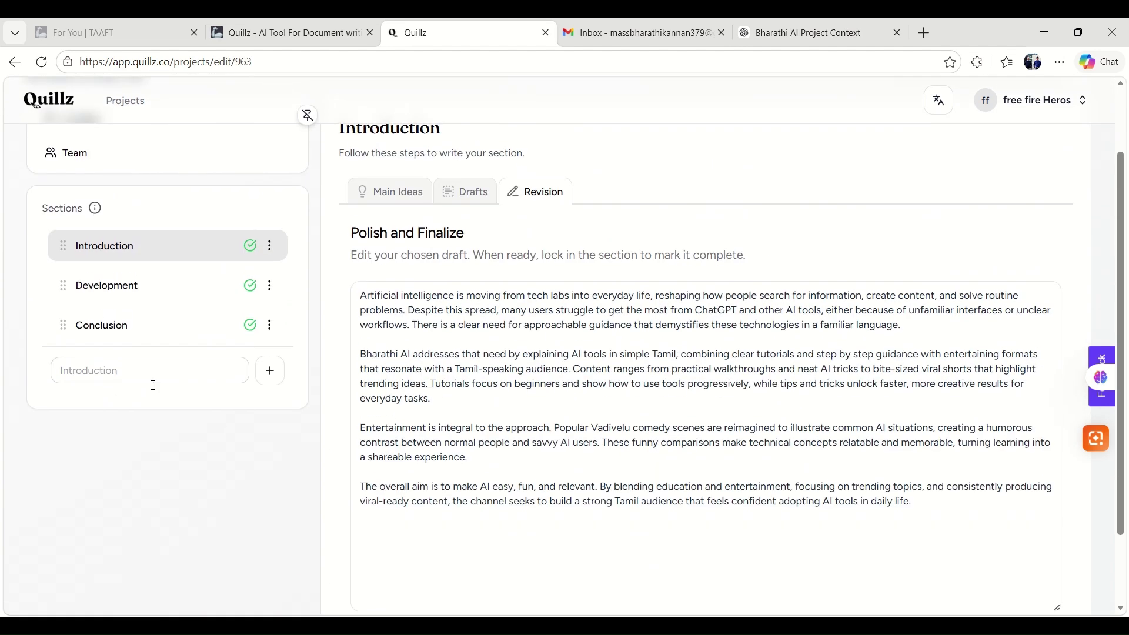
- Add a section named "Chapter 1" and move it directly below Introduction
left_click(270, 371)
left_click(104, 413)
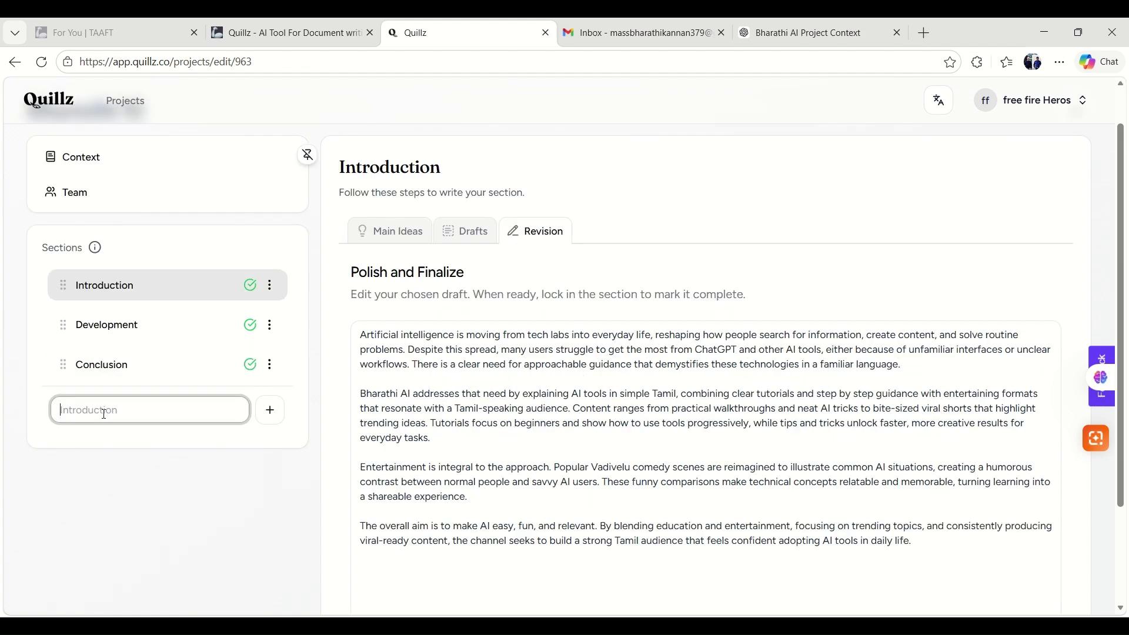
type("Chapter 1")
left_click(270, 410)
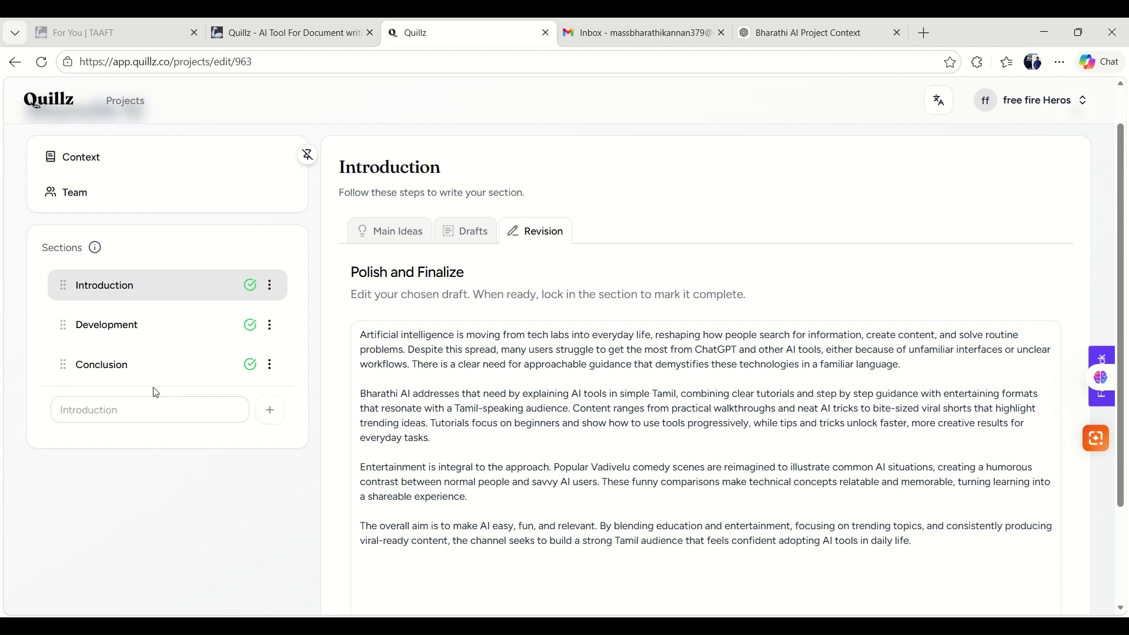
left_click_drag(65, 407, 64, 326)
- Add a section named "chapter 2" and place it between Chapter 1 and Development
left_click(138, 452)
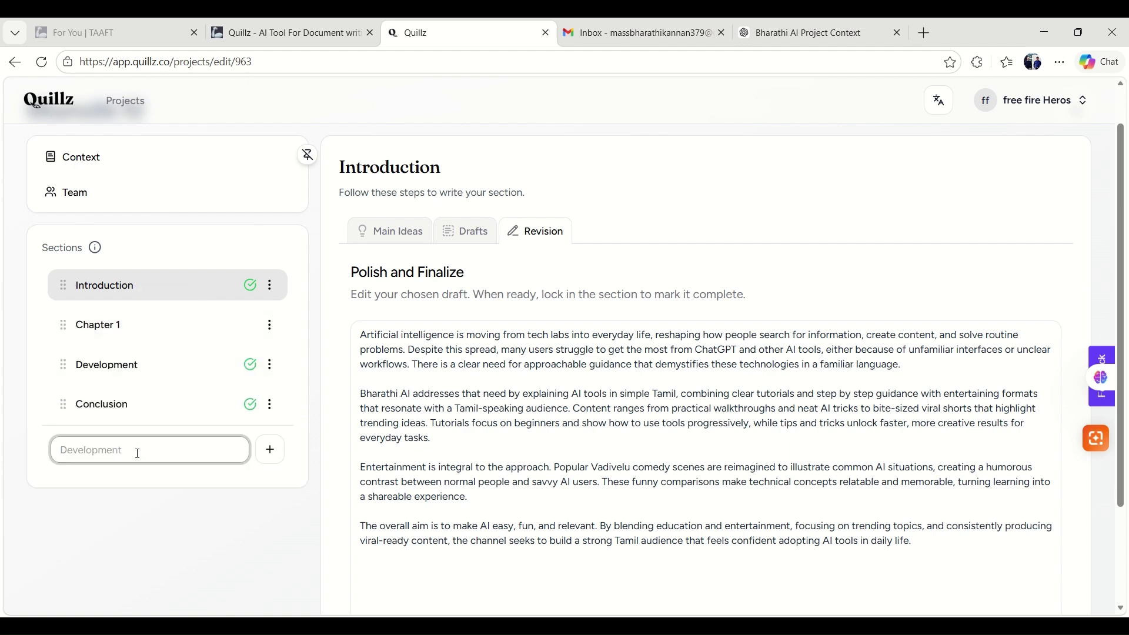
type("chapter 2")
left_click(269, 452)
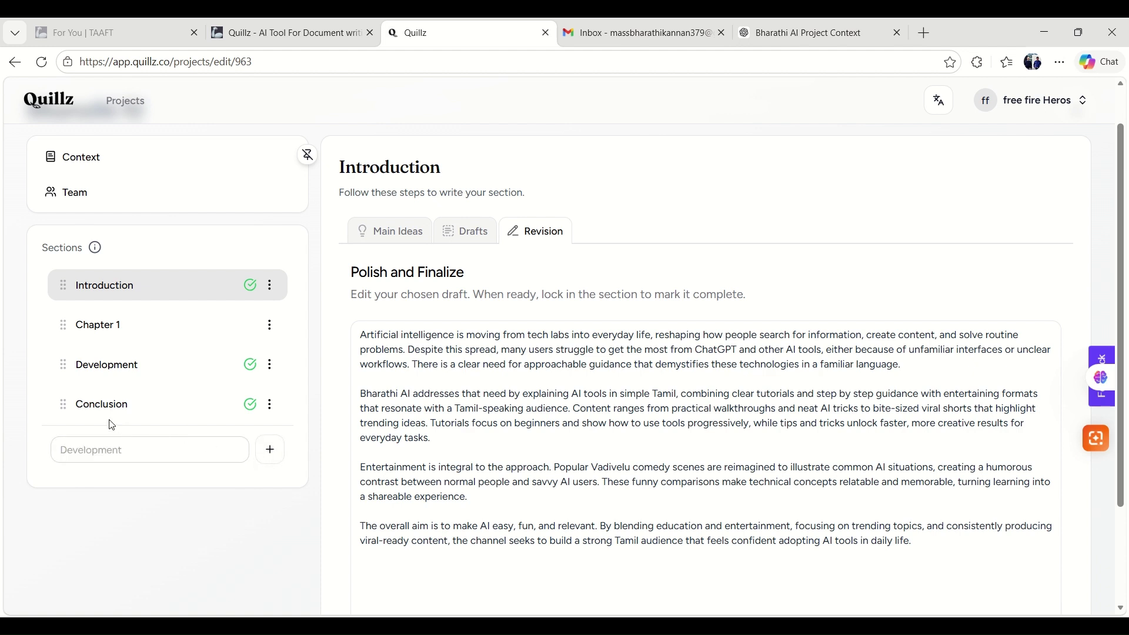
left_click_drag(67, 441, 69, 364)
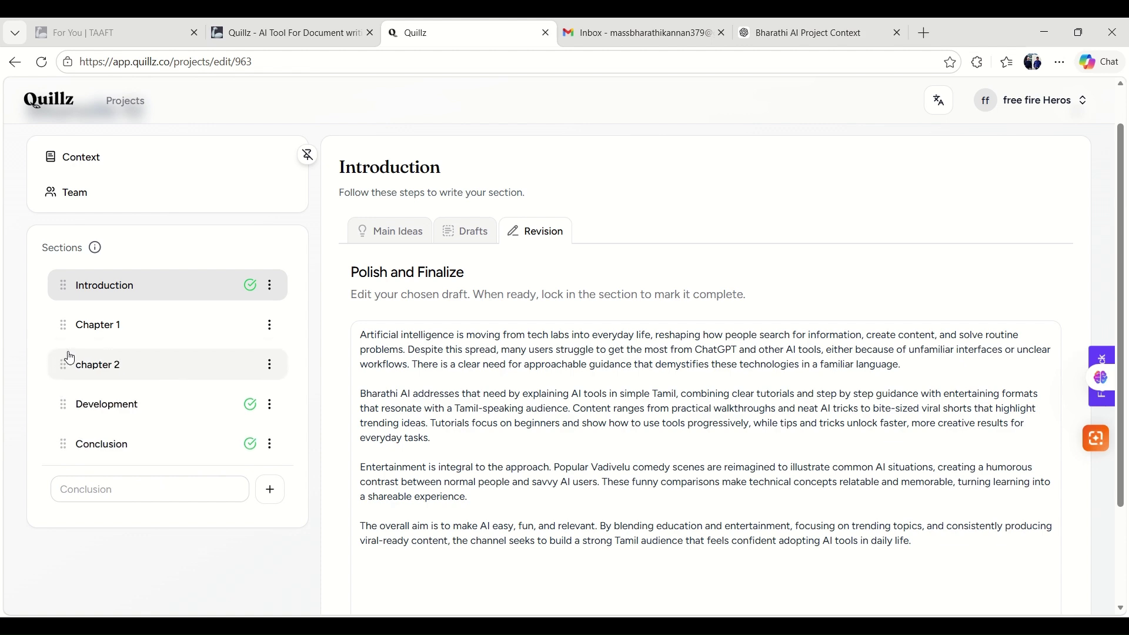
- Open the Chapter 1 section and look over its main ideas area and writing style options
left_click(138, 331)
scroll(571, 381, "down", 2)
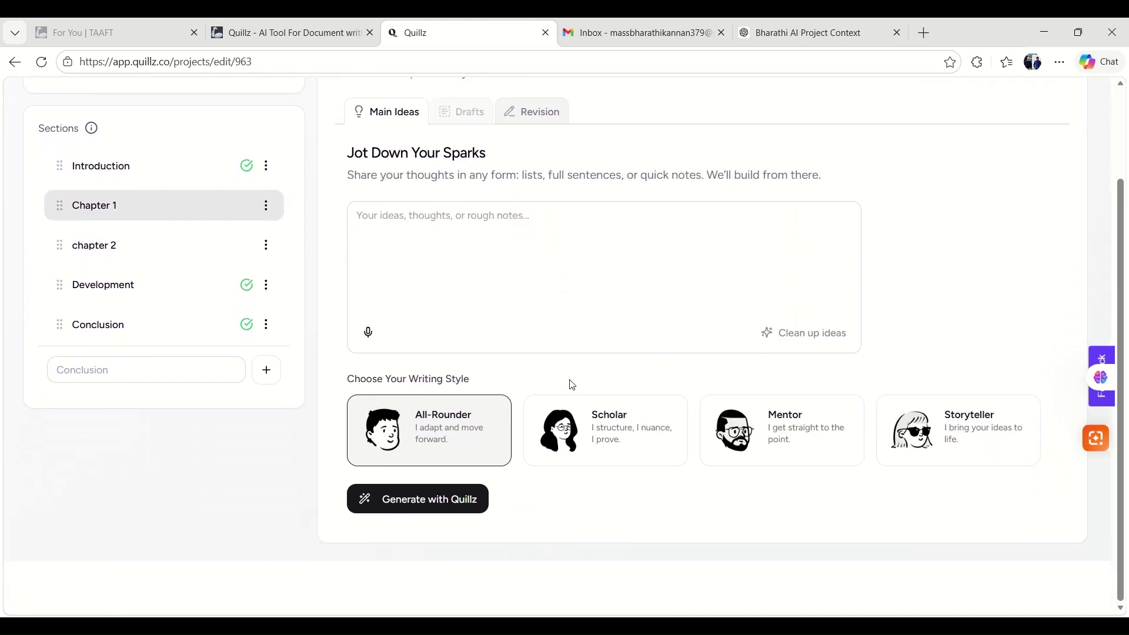
scroll(570, 385, "up", 3)
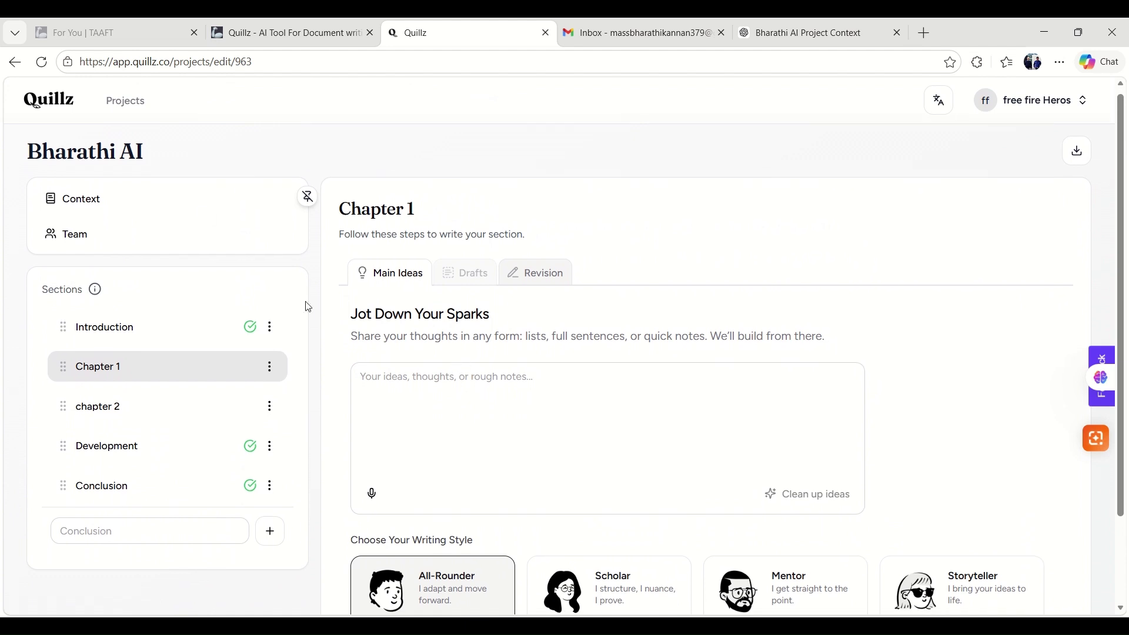
- Check the project's team members page and its context description
left_click(120, 229)
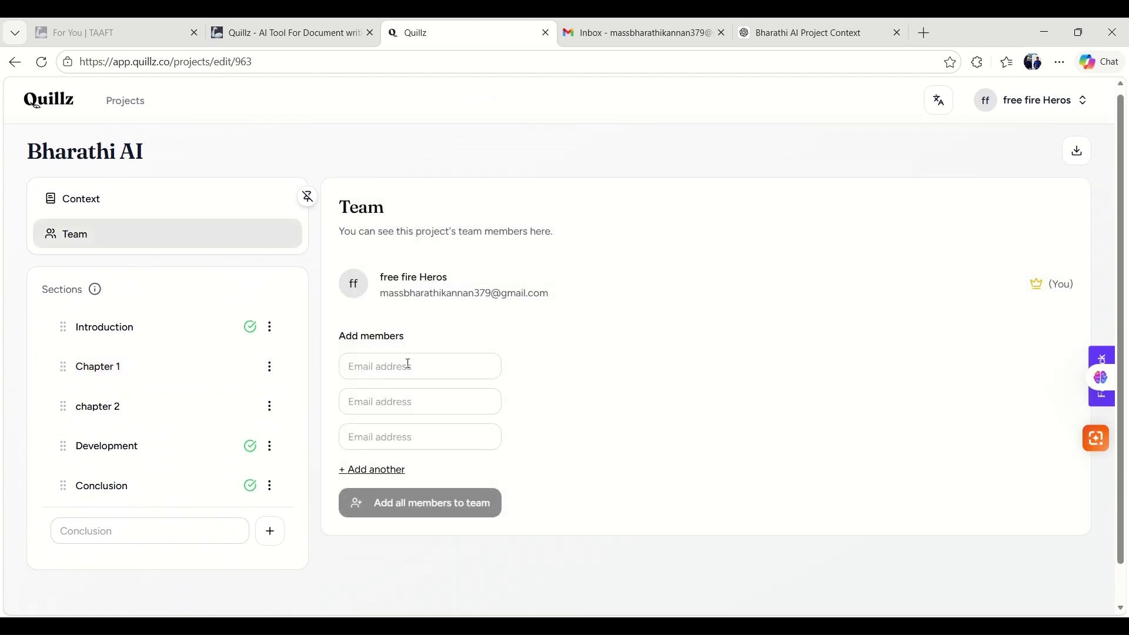
left_click(80, 194)
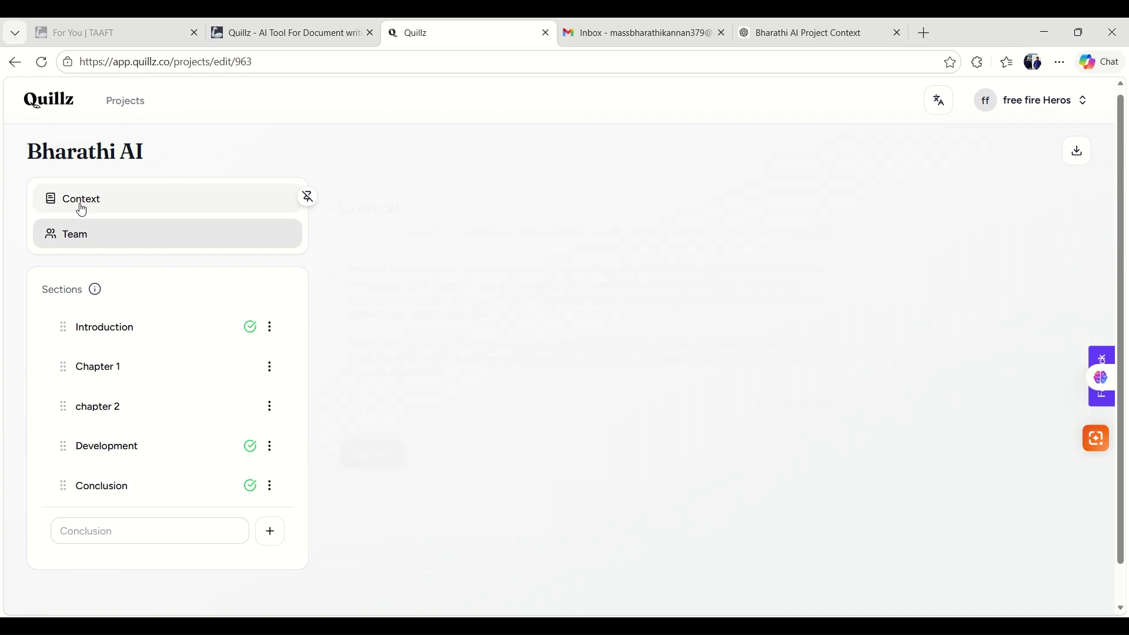
scroll(484, 342, "up", 1)
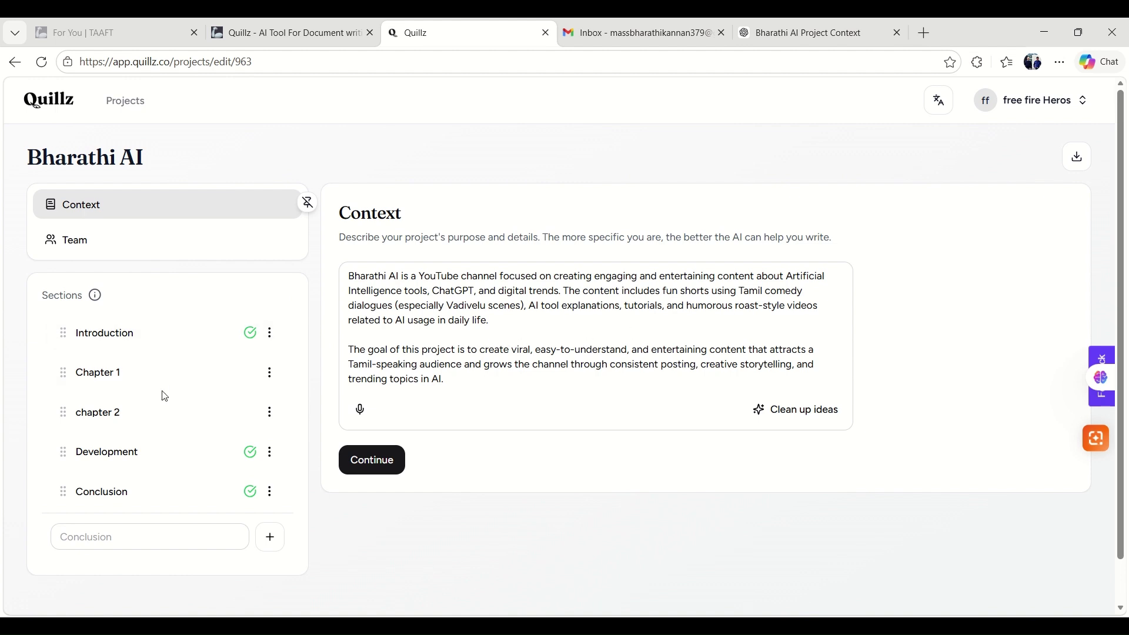
scroll(161, 393, "down", 1)
scroll(420, 394, "up", 1)
- Export the project as plain text, checking the preview of its sections before downloading Bharathi AI.txt
left_click(1080, 158)
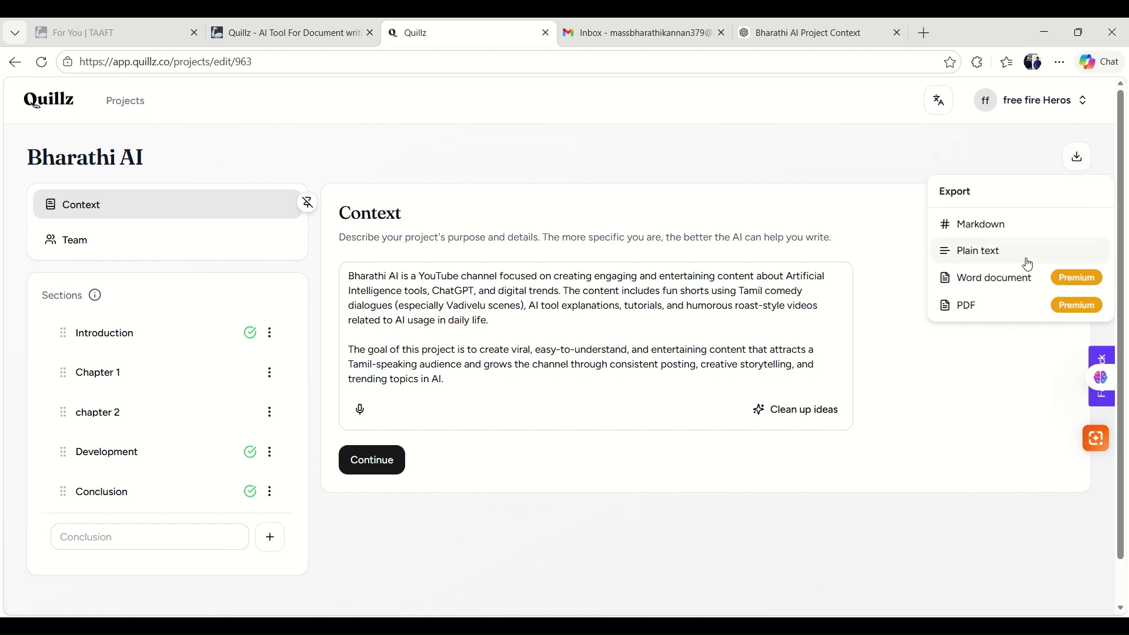
left_click(989, 257)
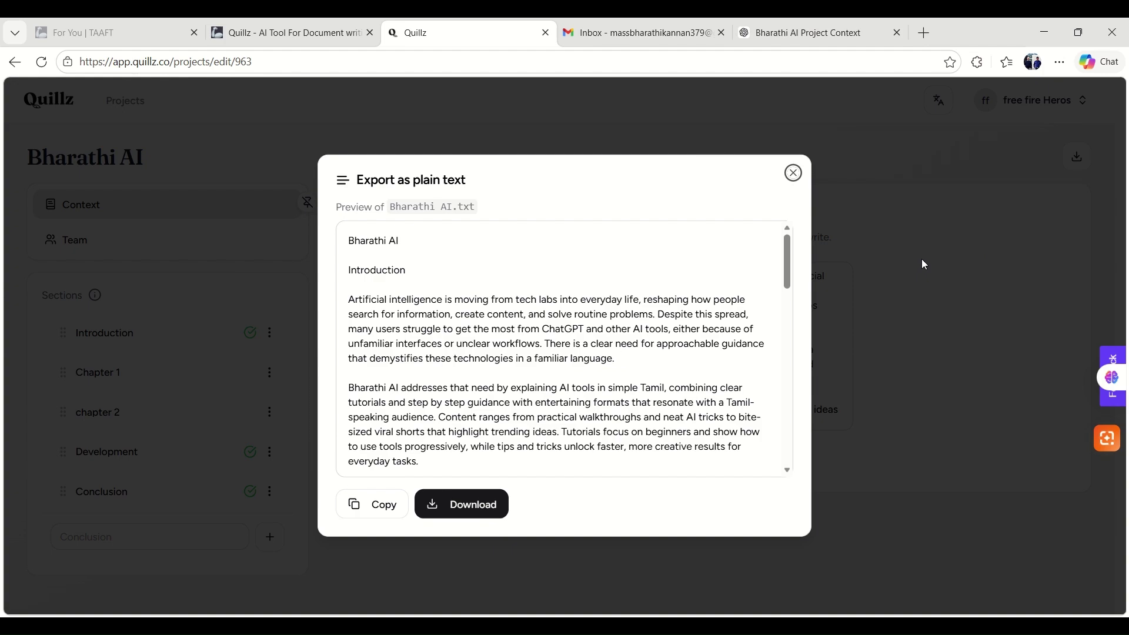
scroll(517, 377, "down", 3)
scroll(518, 377, "down", 5)
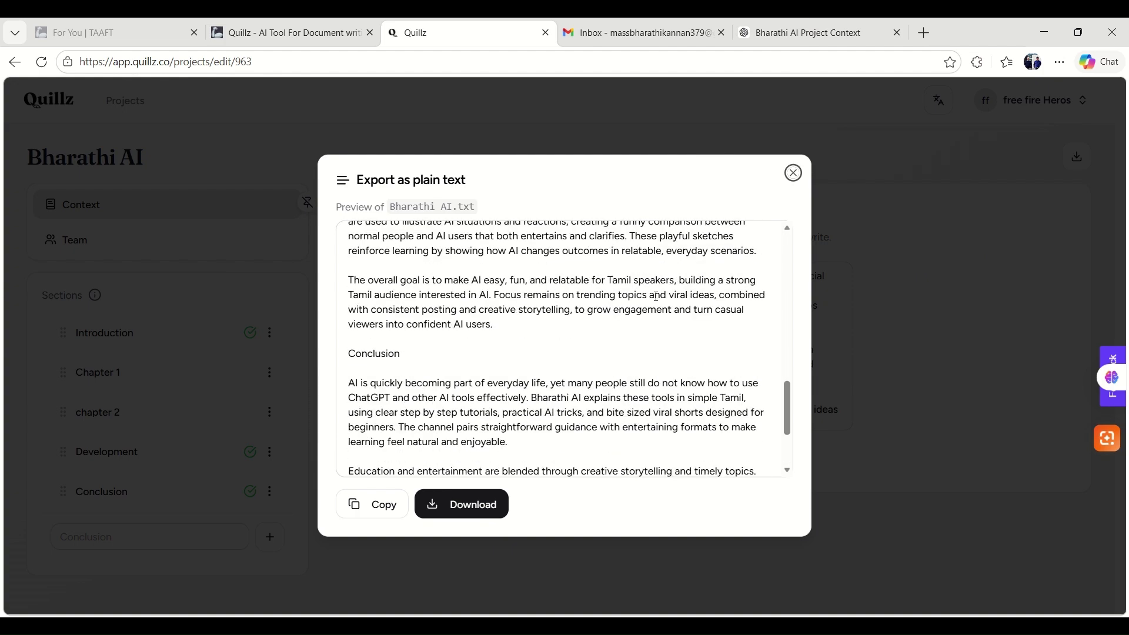
scroll(657, 297, "up", 15)
scroll(656, 297, "down", 8)
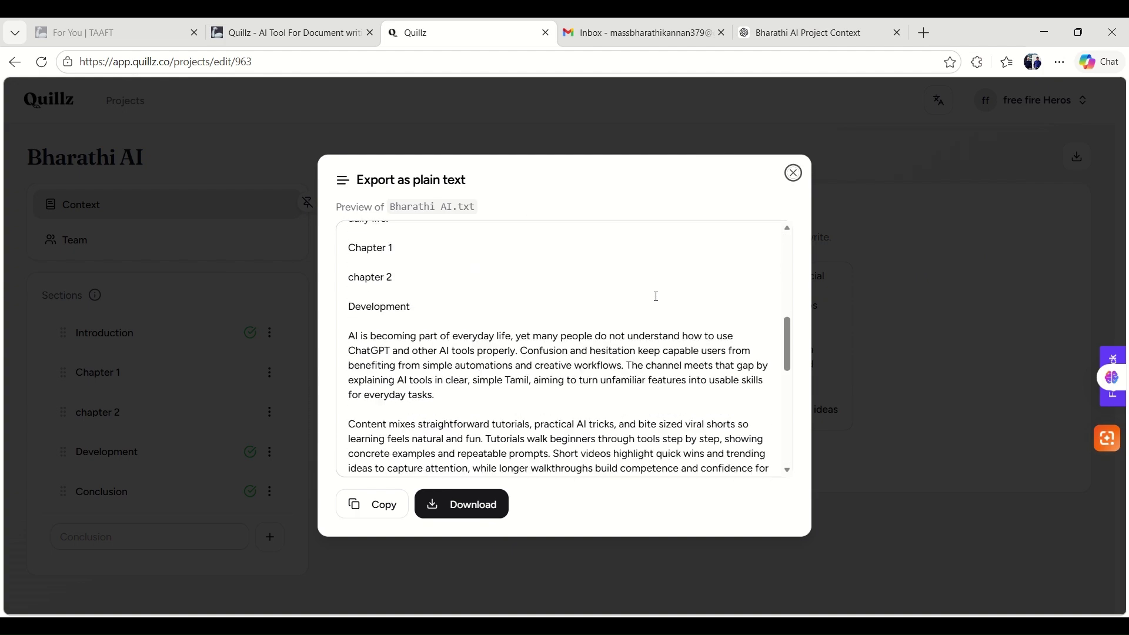
scroll(440, 375, "up", 2)
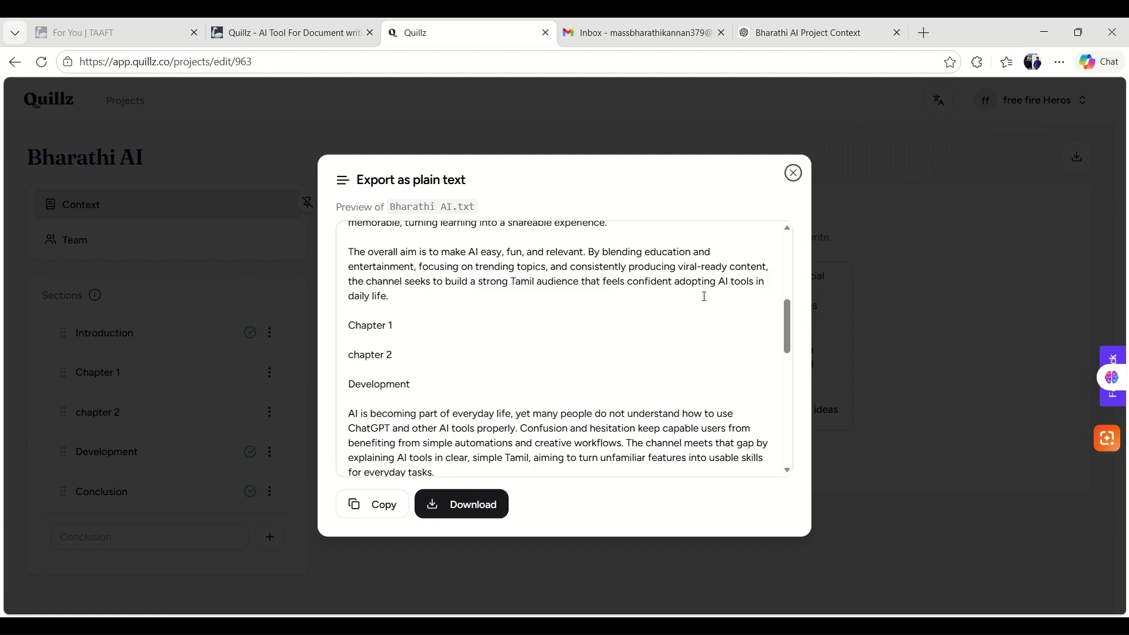
scroll(704, 297, "up", 5)
left_click(465, 504)
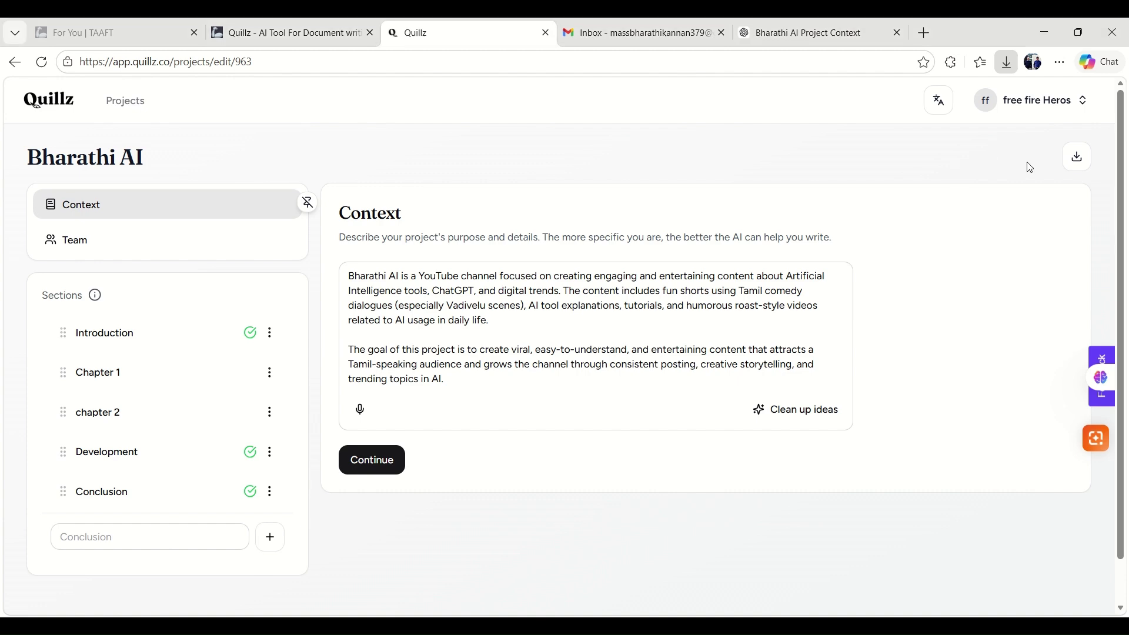
- Preview the project's Markdown export, copy its content and close the export preview
left_click(1076, 157)
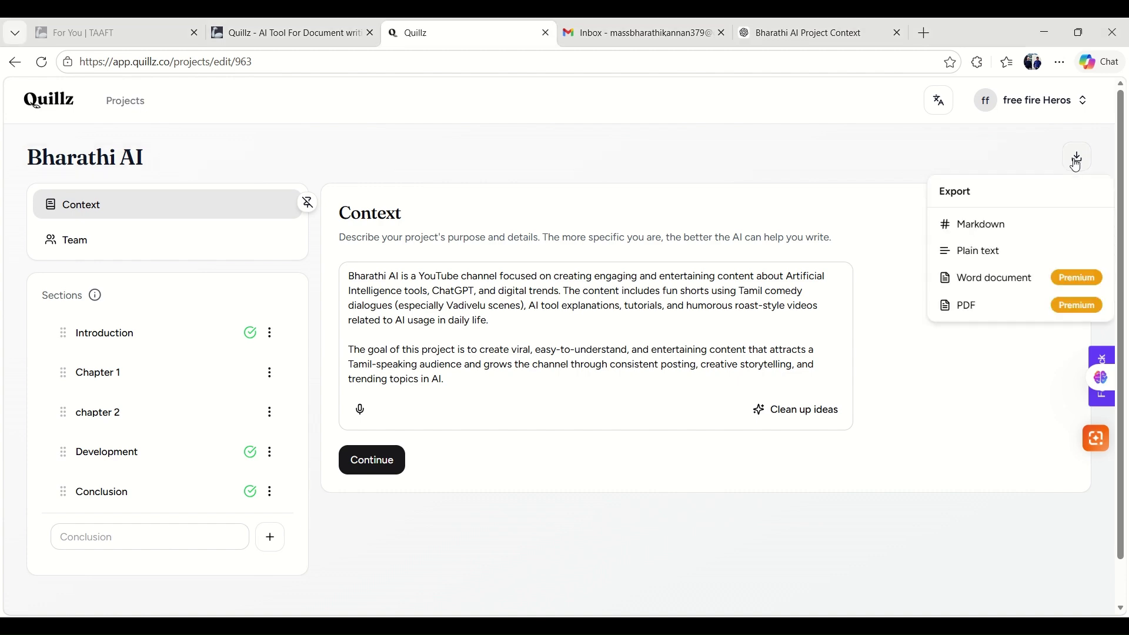
left_click(948, 231)
scroll(503, 327, "down", 3)
scroll(503, 327, "down", 10)
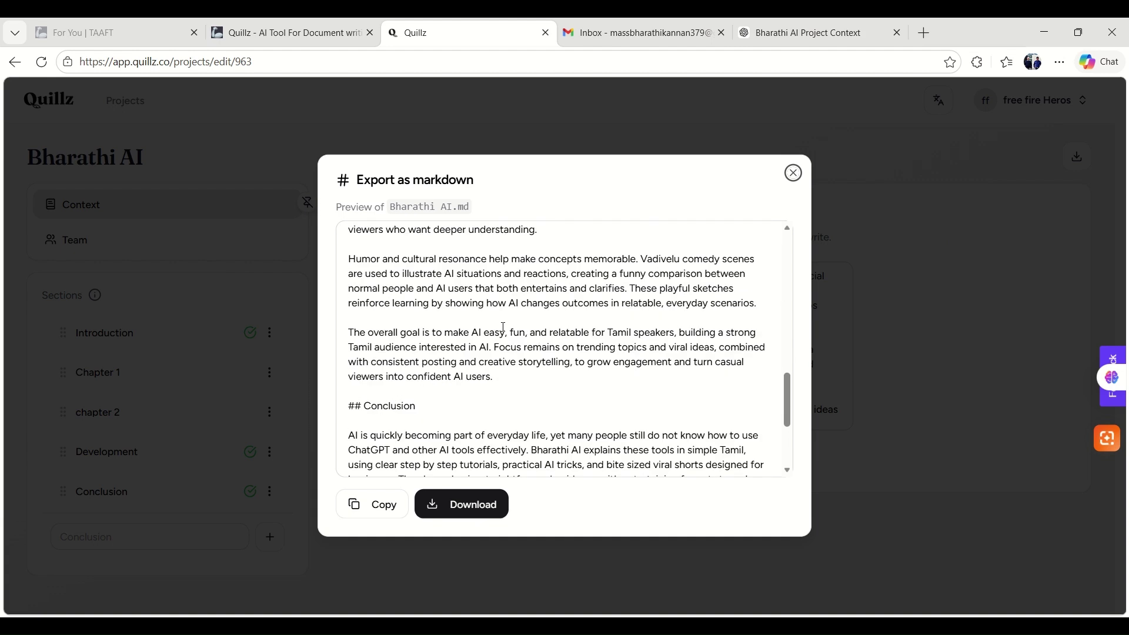
scroll(365, 327, "up", 5)
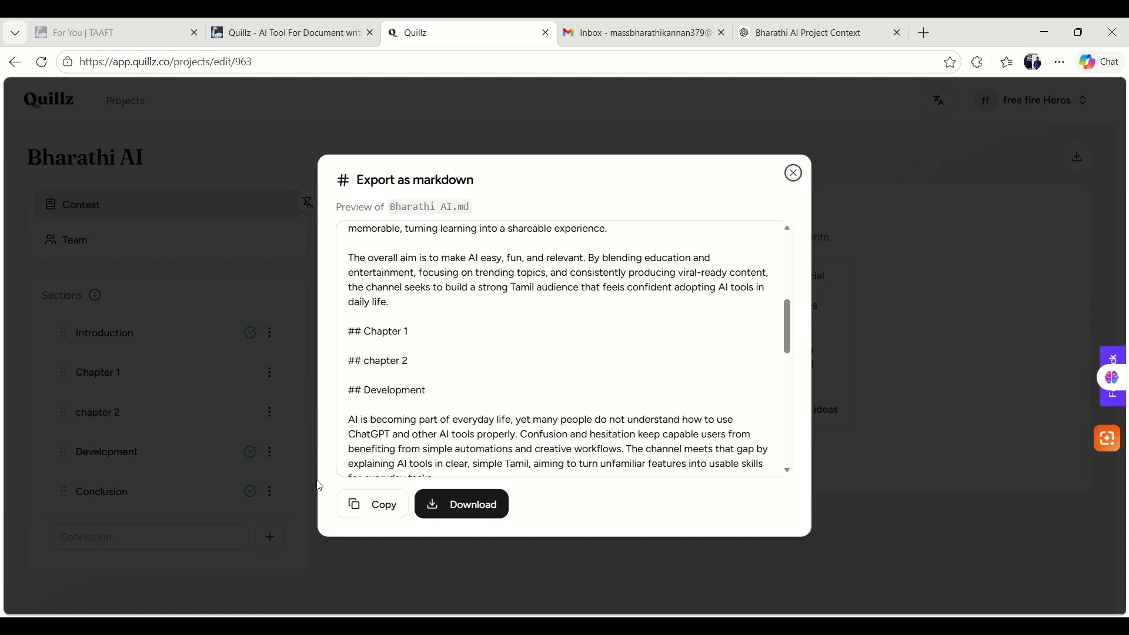
left_click(379, 504)
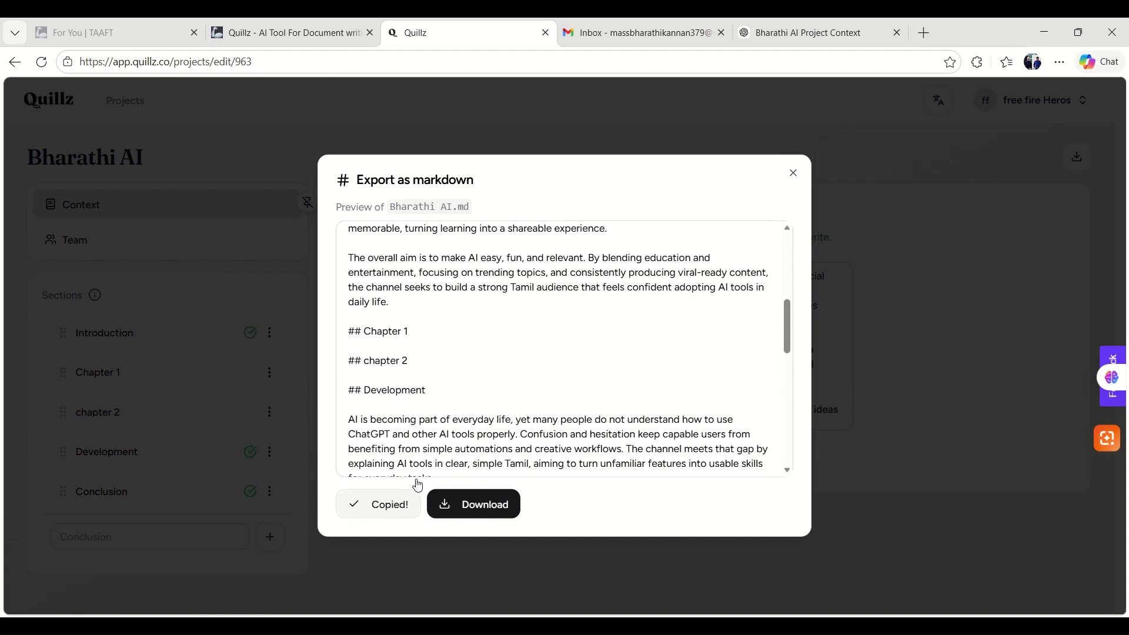
left_click(792, 174)
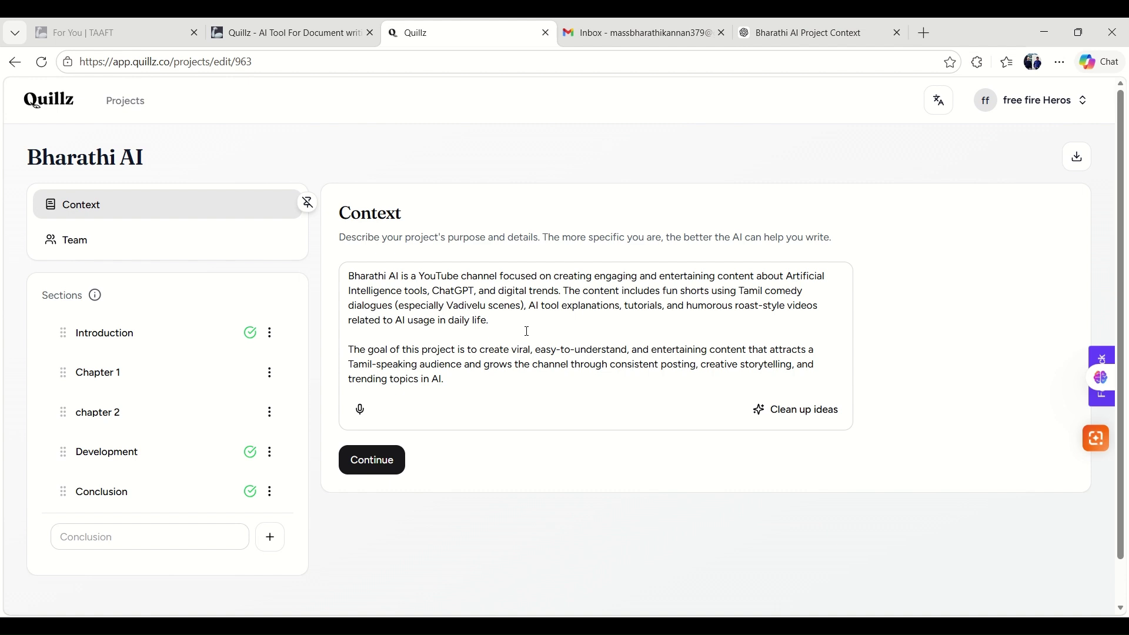
- Look through the Introduction, Chapter 1, chapter 2, Development and Conclusion sections to examine their content
left_click(171, 334)
scroll(461, 399, "down", 3)
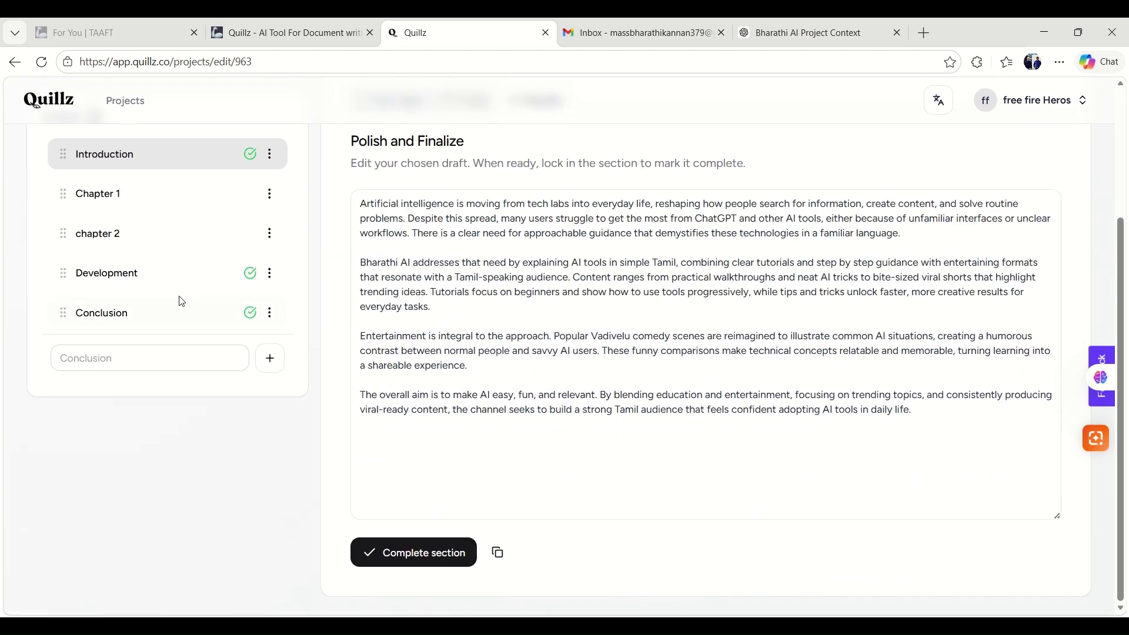
left_click(171, 189)
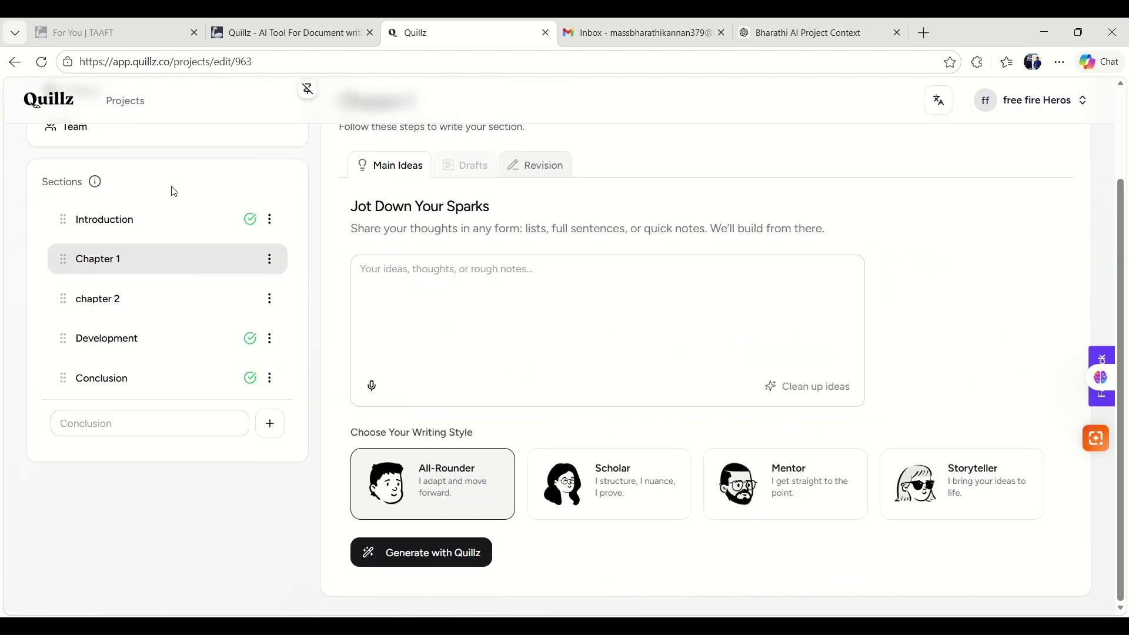
left_click(156, 332)
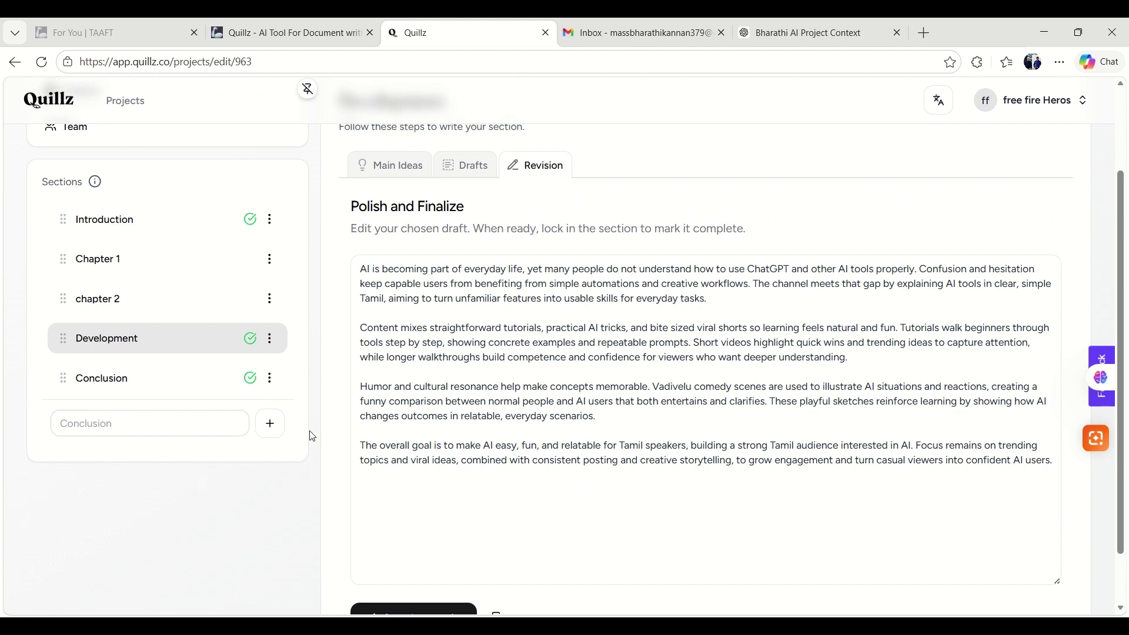
scroll(311, 435, "up", 3)
left_click(119, 336)
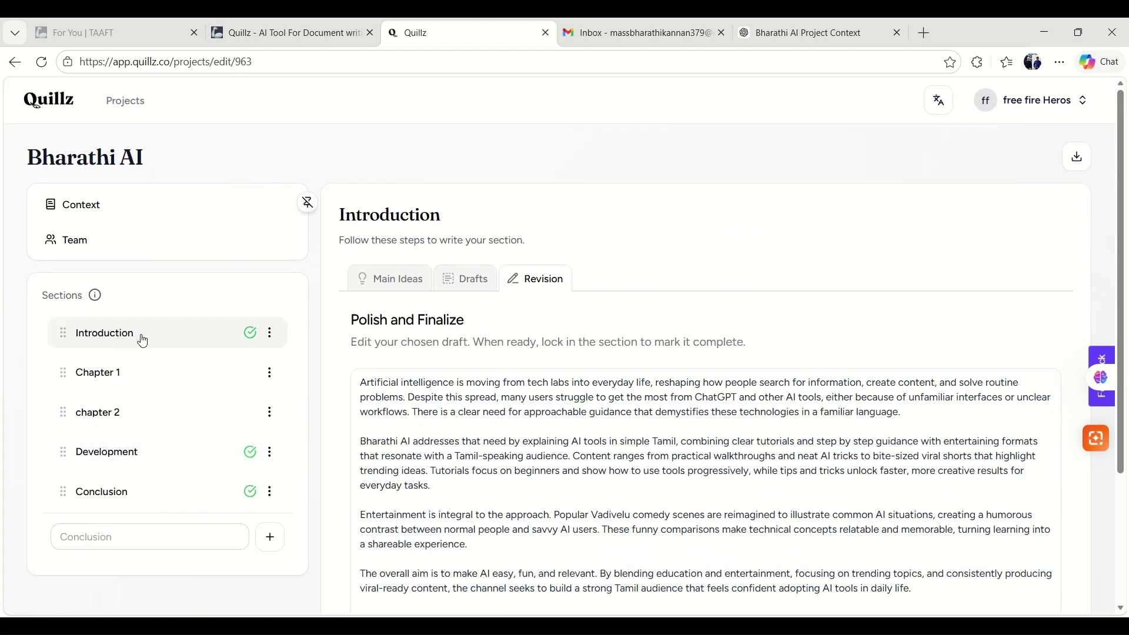
left_click(152, 388)
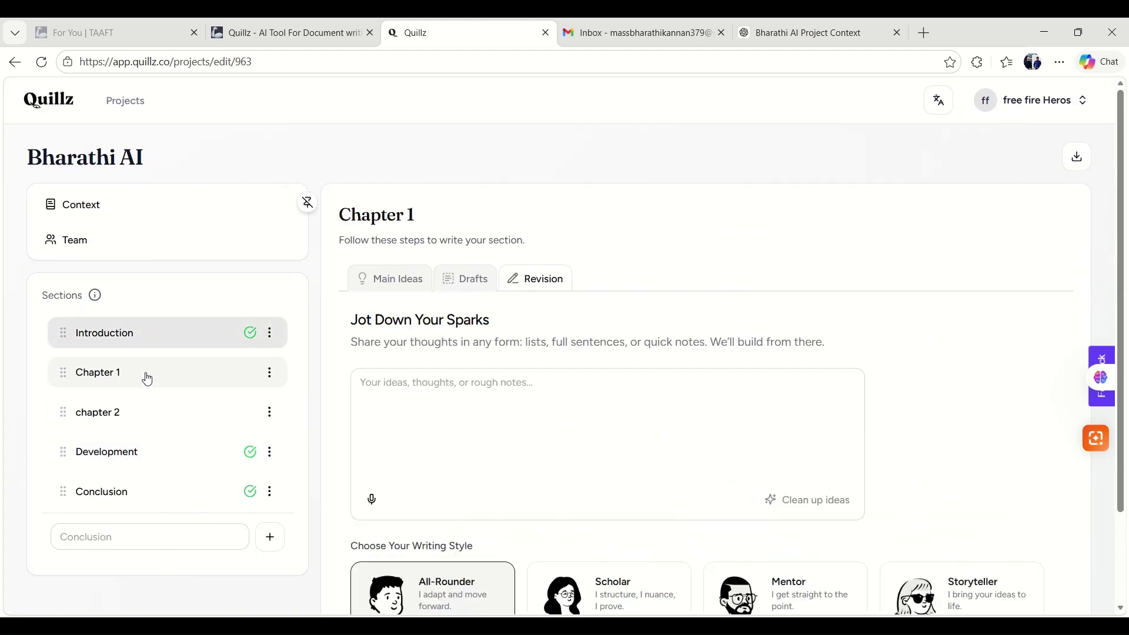
left_click(142, 404)
scroll(144, 388, "down", 1)
left_click(141, 385)
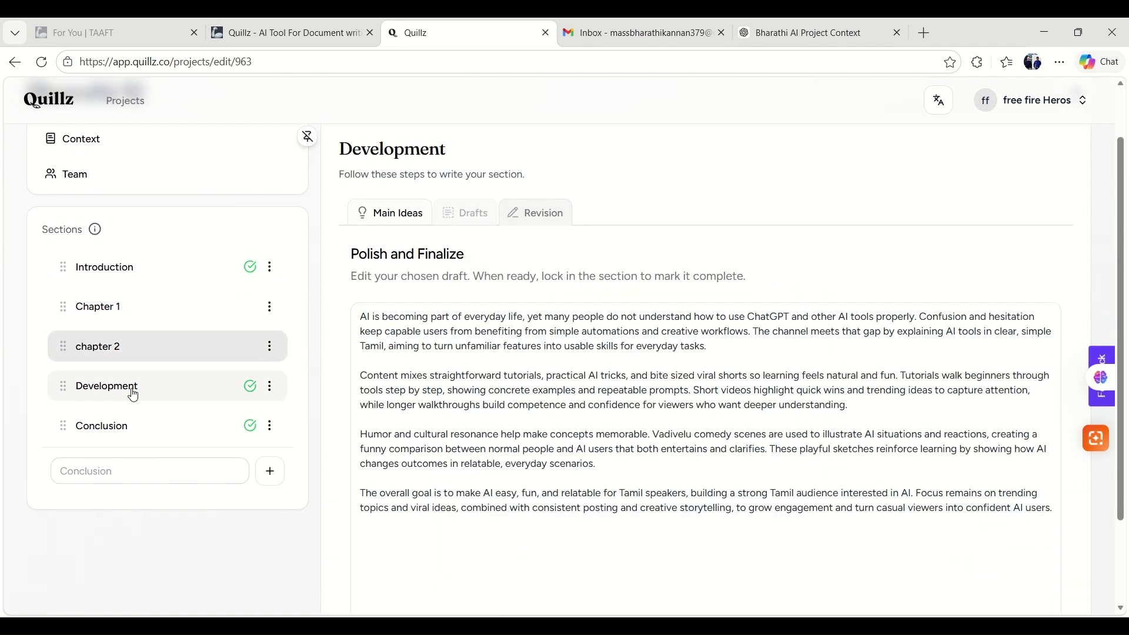
left_click(132, 434)
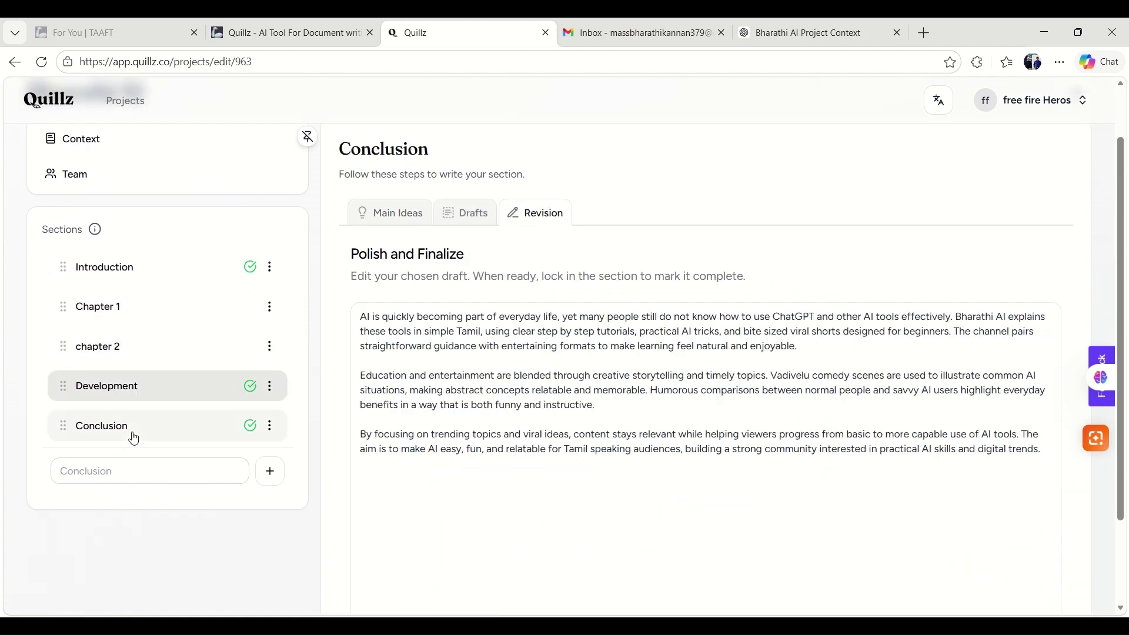
left_click(133, 468)
type("u")
key("BackSpace")
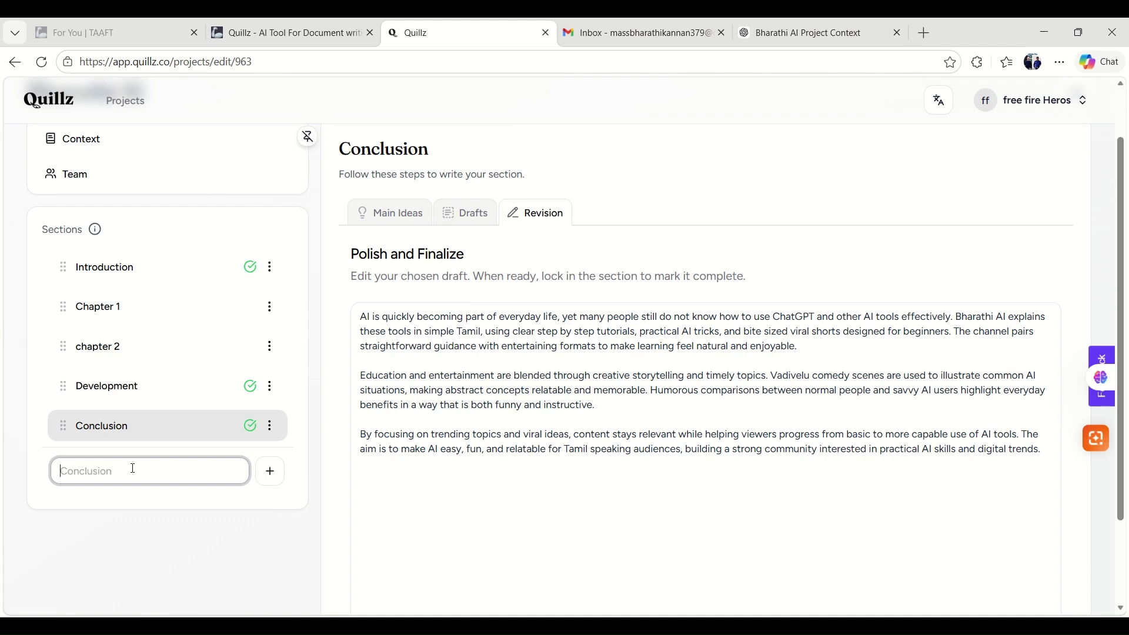
scroll(494, 355, "down", 3)
scroll(618, 282, "up", 4)
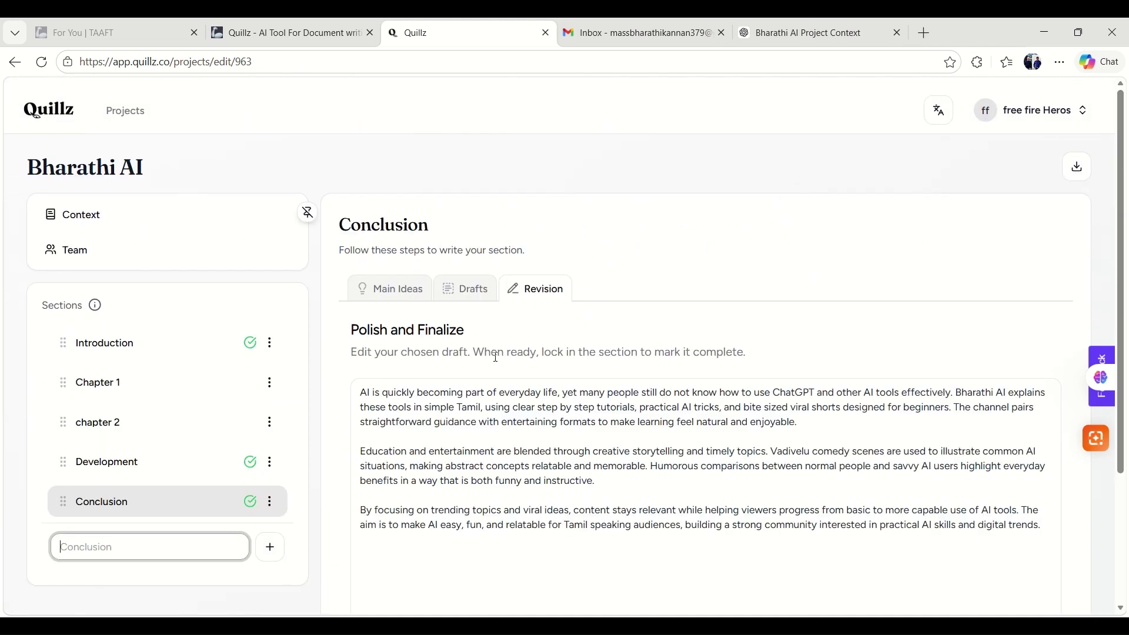
- Preview the project's plain text export, look through its sections, select all the text and close the preview
left_click(1077, 156)
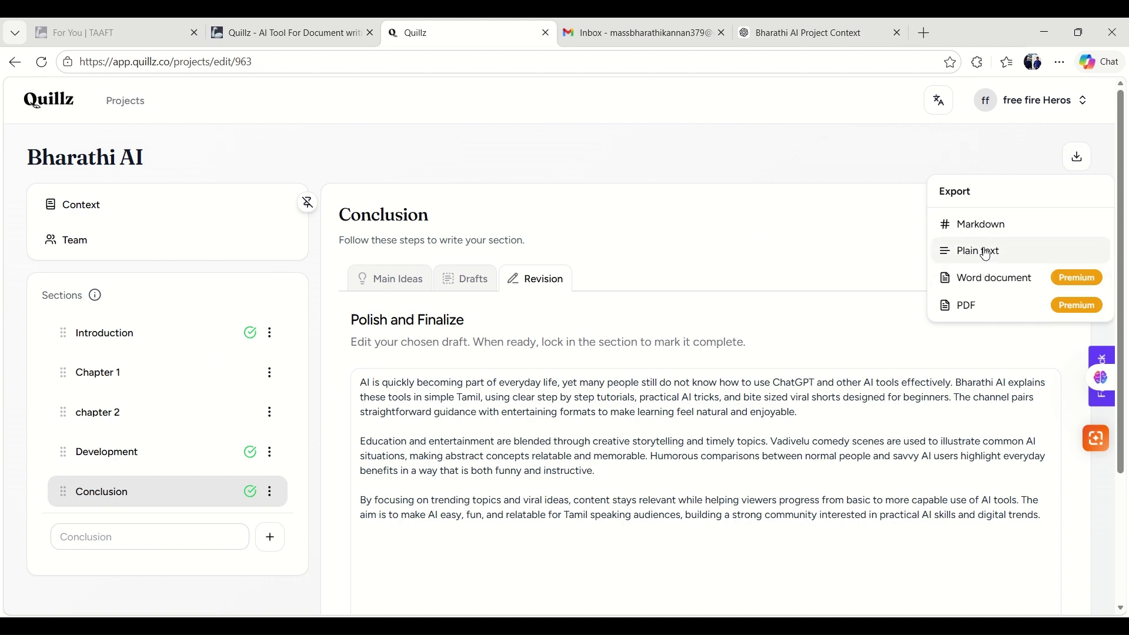
left_click(987, 252)
scroll(549, 342, "down", 13)
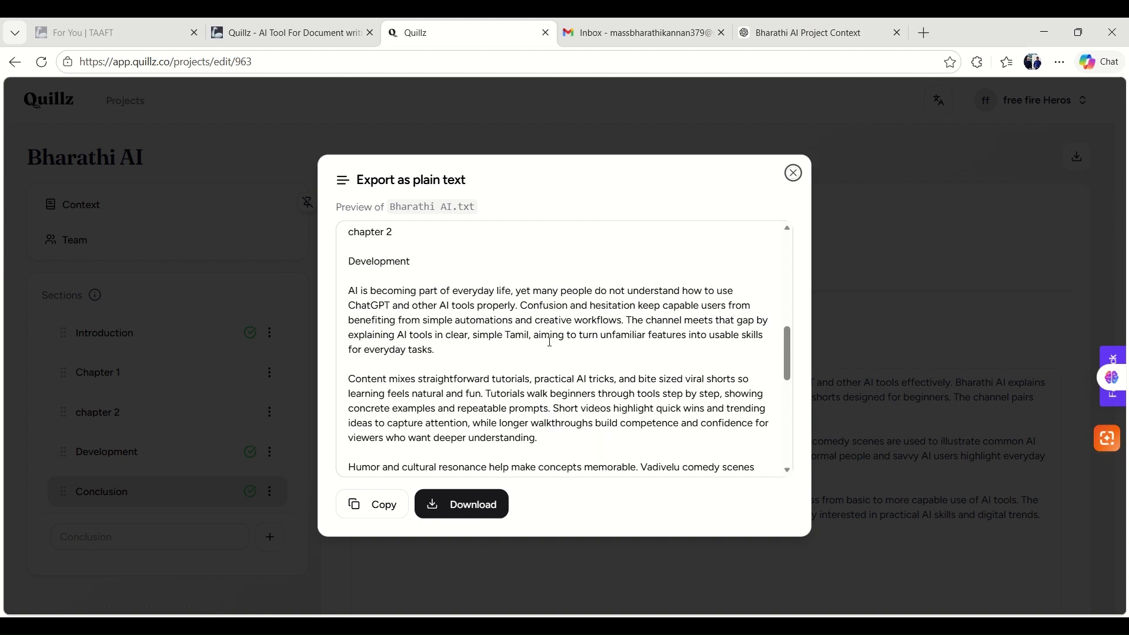
left_click(360, 387)
key("ctrl+a")
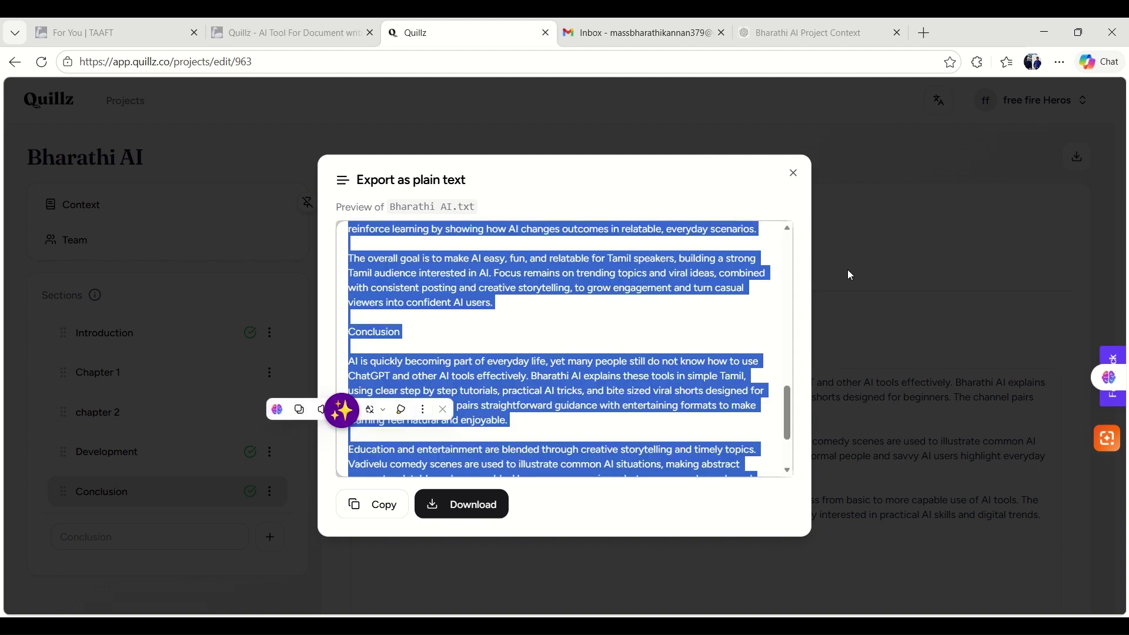
left_click(888, 253)
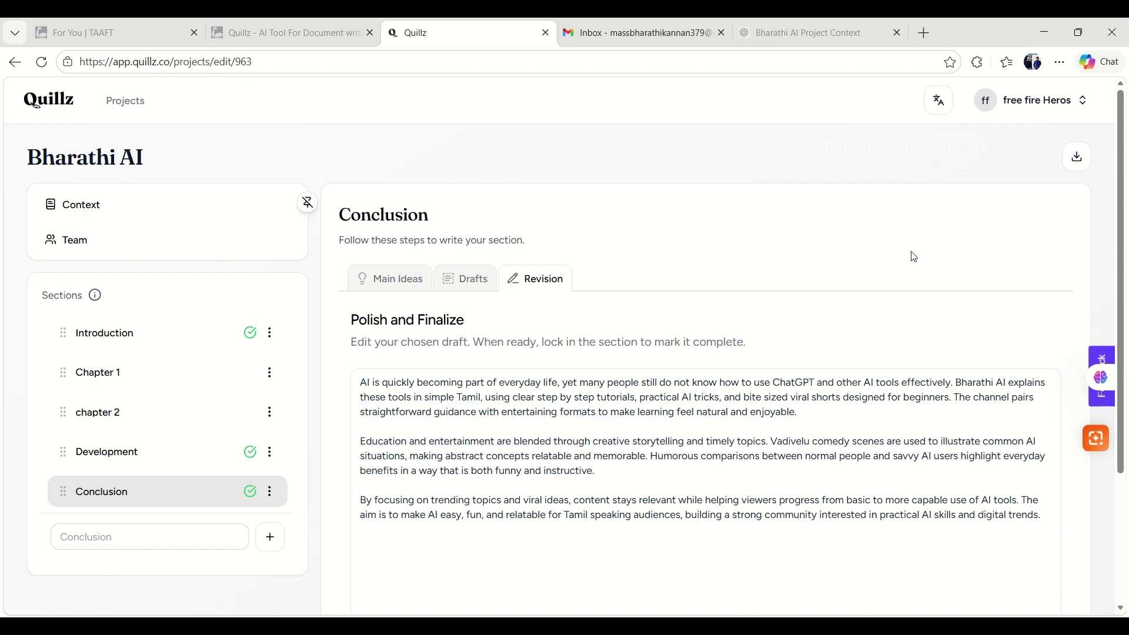
- Return to the project list and reopen the Bharathi AI project
left_click(554, 603)
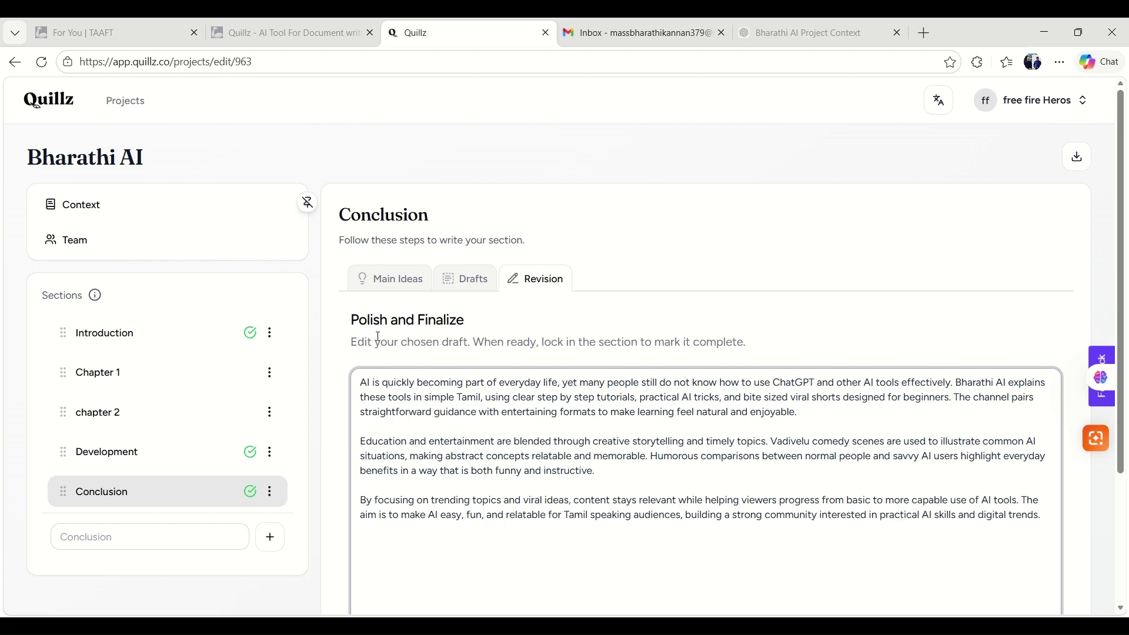
left_click(121, 102)
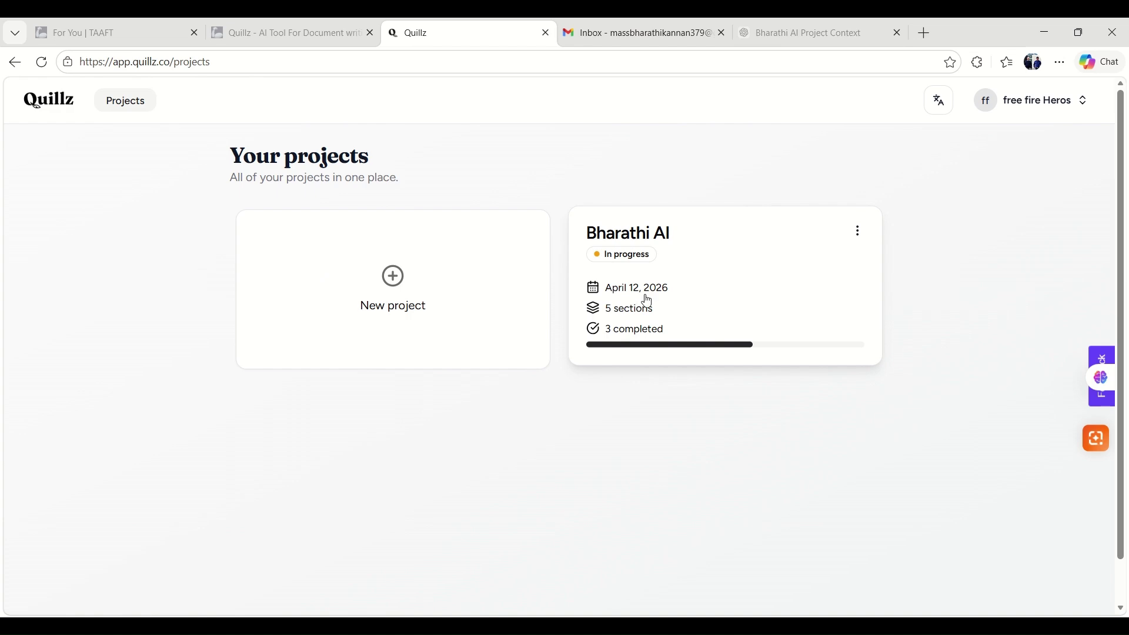
left_click(633, 272)
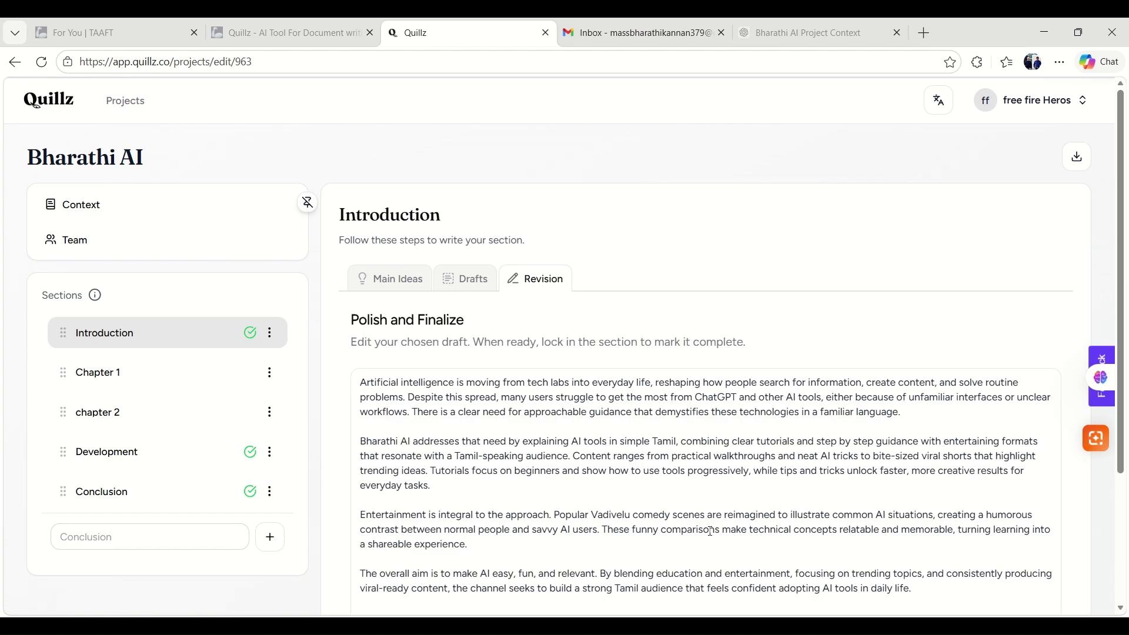
- Add a section named Chapter 1 and move it between Introduction and Development
scroll(104, 414, "down", 1)
left_click(104, 414)
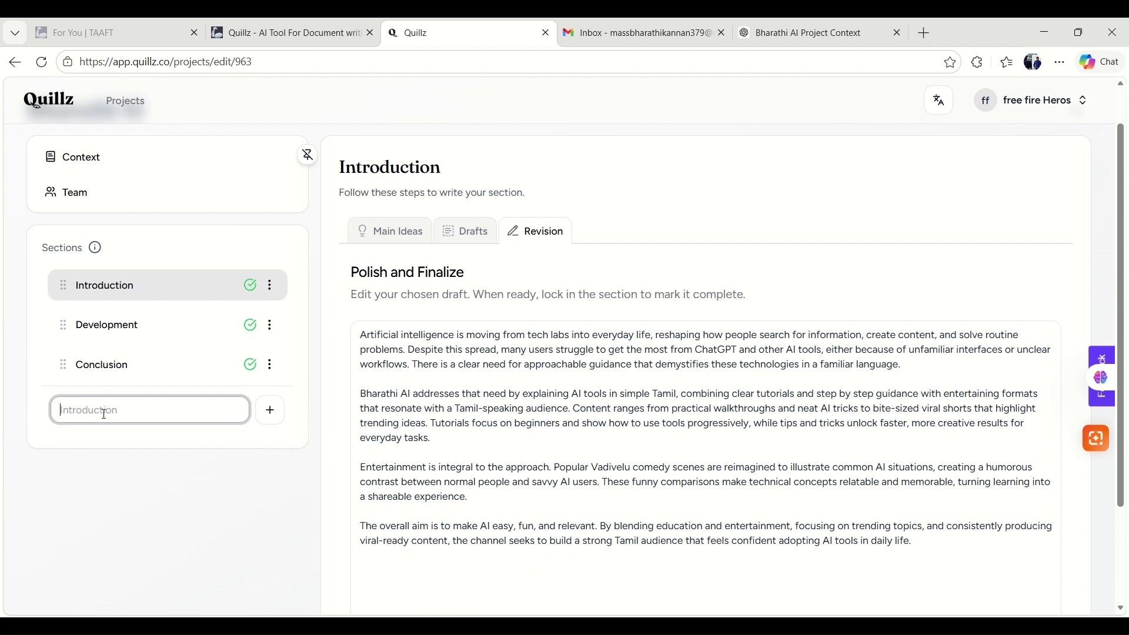
type("Chapter 1")
left_click(96, 476)
left_click(270, 410)
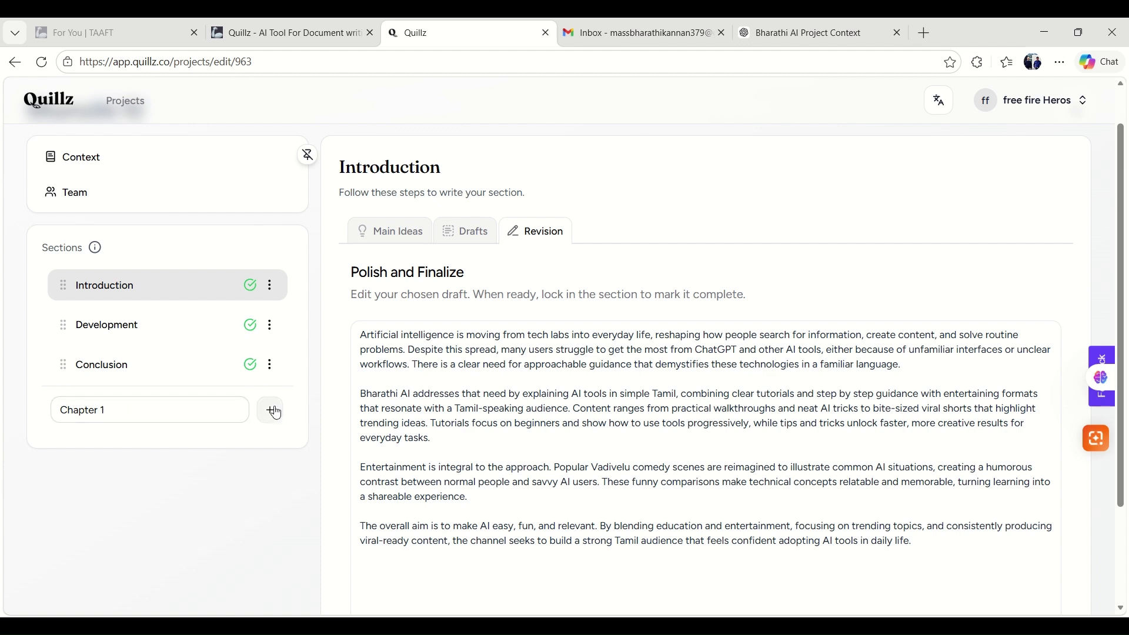
left_click_drag(63, 405, 66, 331)
- Add a section named chapter 2 and place it directly after Chapter 1
left_click(139, 450)
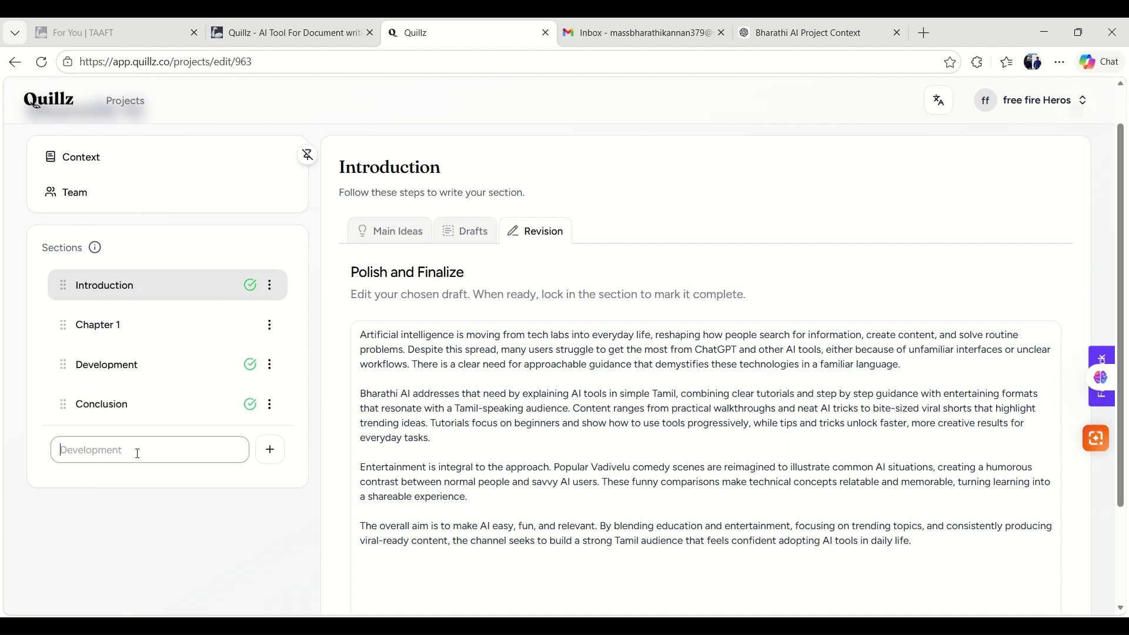
type("chapter 2")
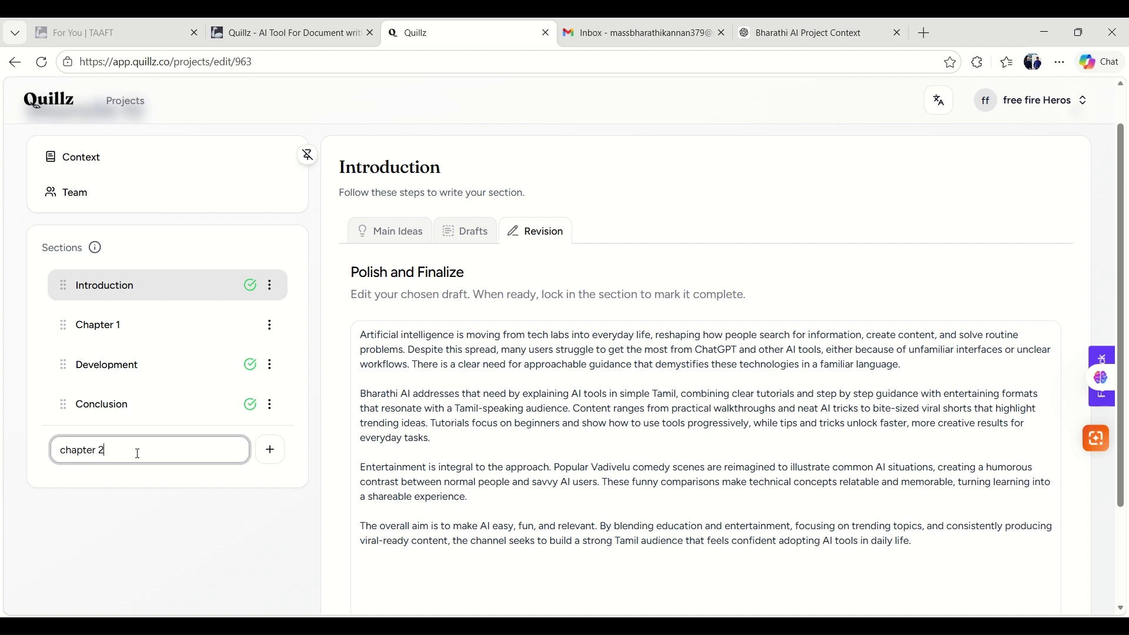
left_click(266, 456)
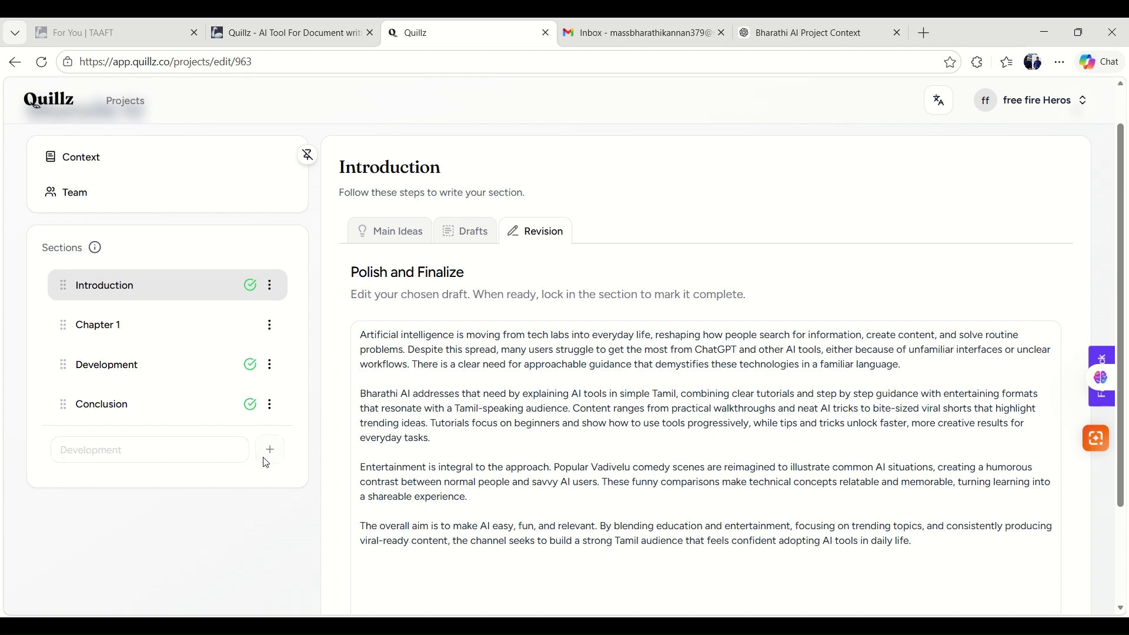
left_click_drag(68, 448, 71, 338)
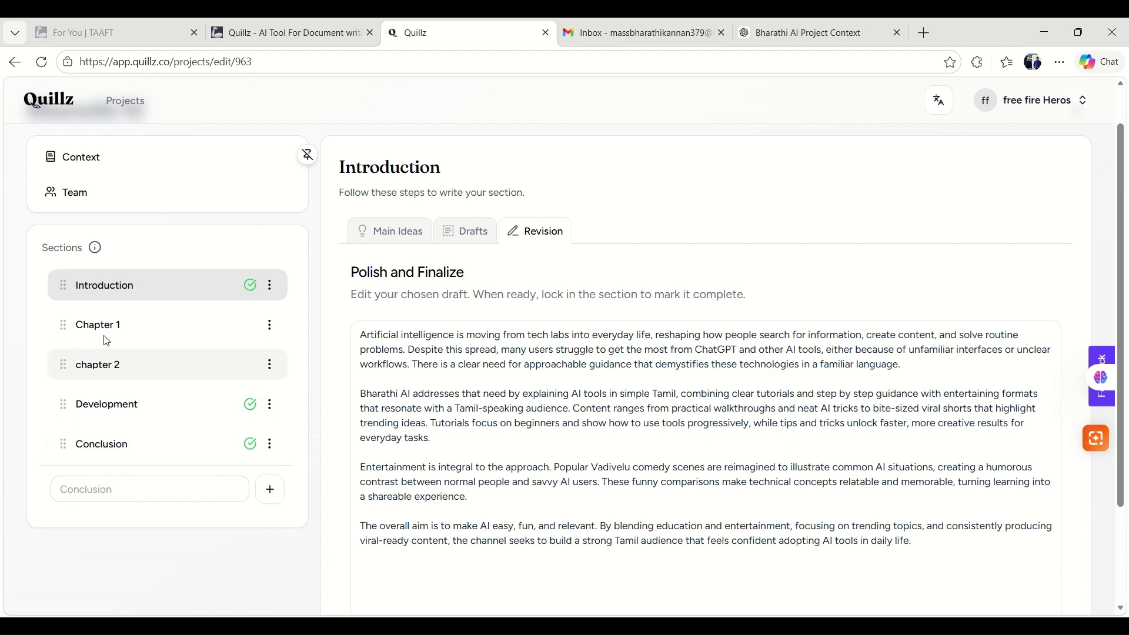
- Open the Chapter 1 section and examine its main ideas area and writing style choices
left_click(137, 329)
scroll(570, 384, "down", 2)
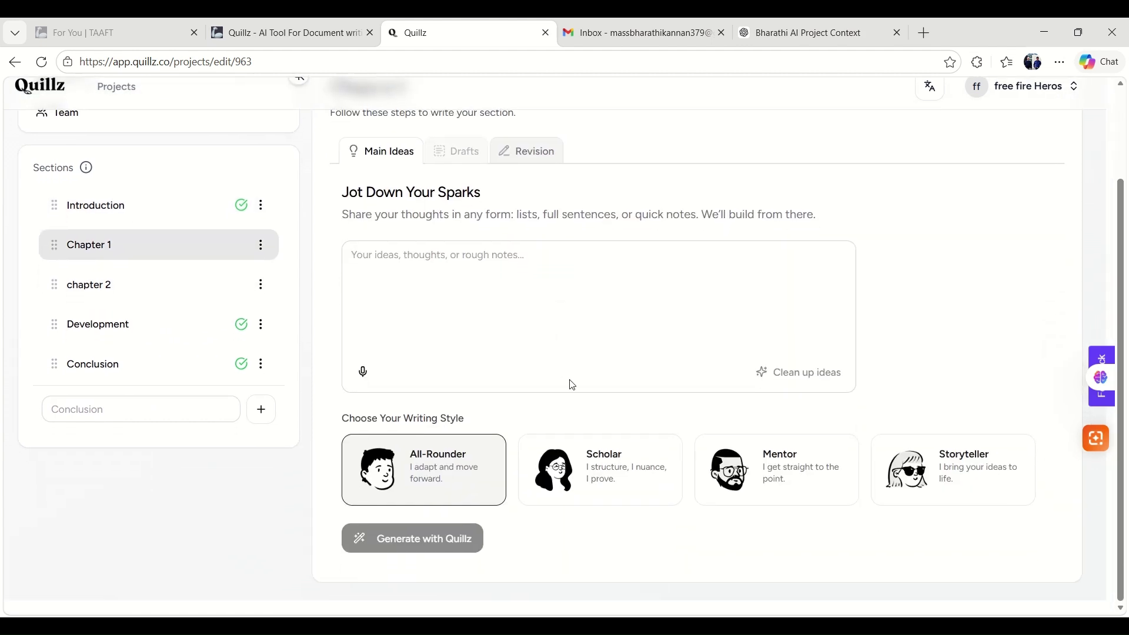
scroll(105, 328, "up", 3)
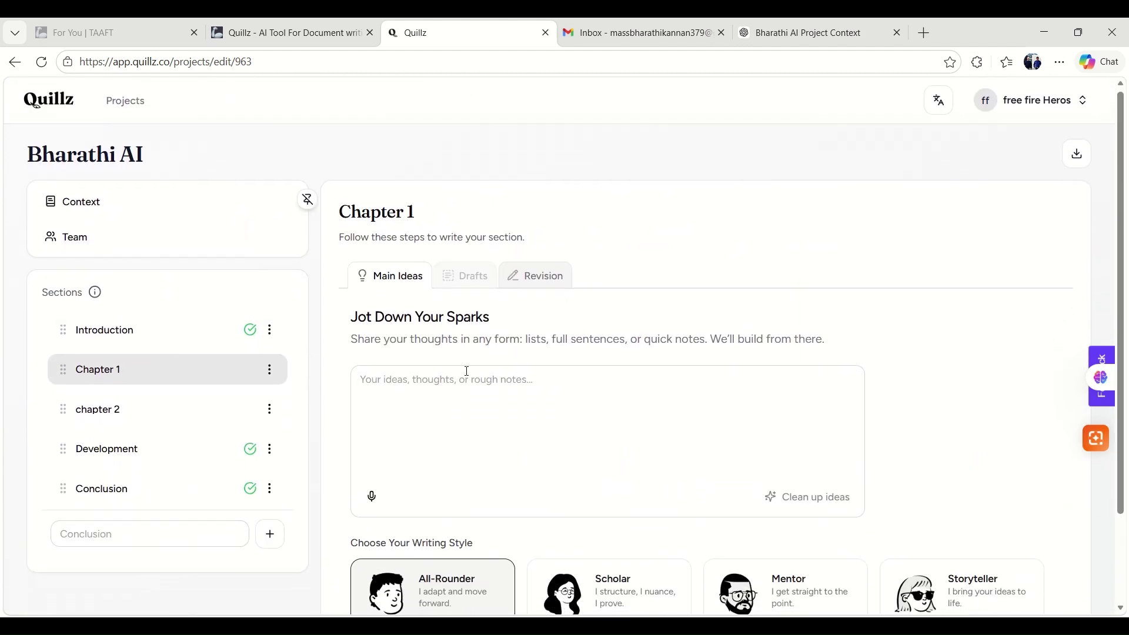
- Review the project's team members page and its context description
left_click(102, 242)
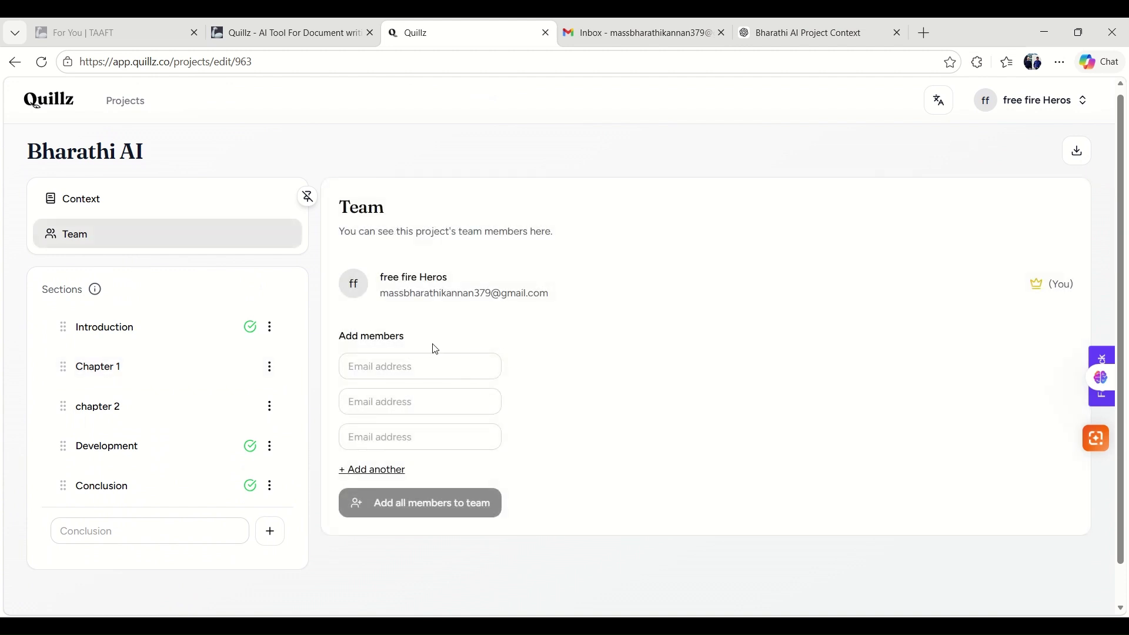
left_click(80, 206)
scroll(574, 353, "up", 1)
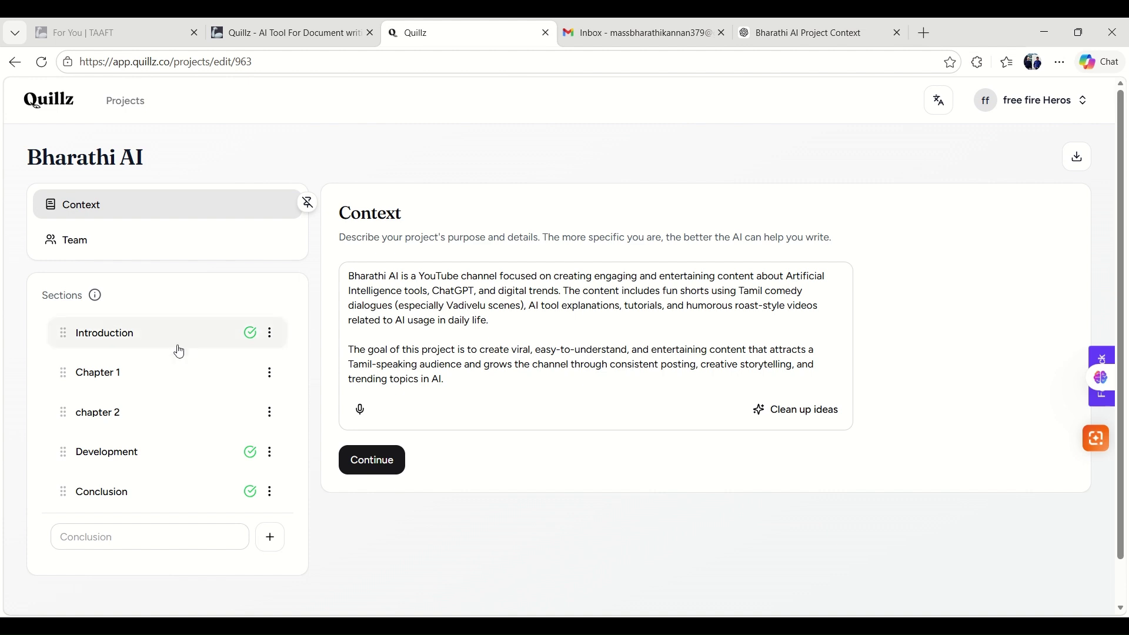
- Open the export format options for the Bharathi AI project
scroll(161, 393, "down", 1)
scroll(434, 318, "up", 1)
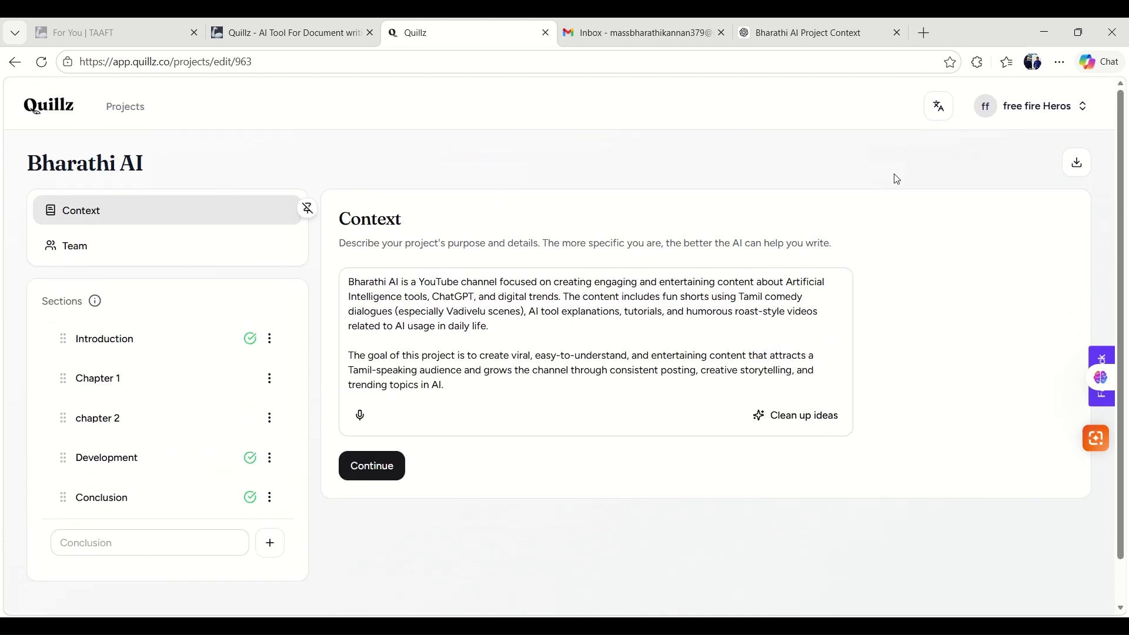
left_click(1078, 157)
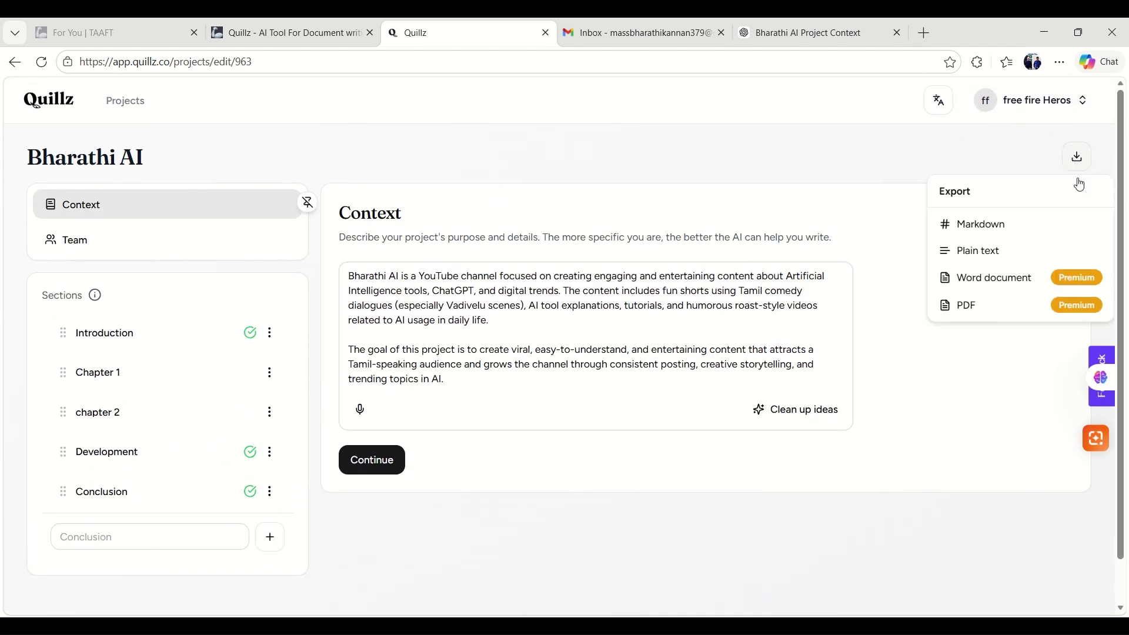